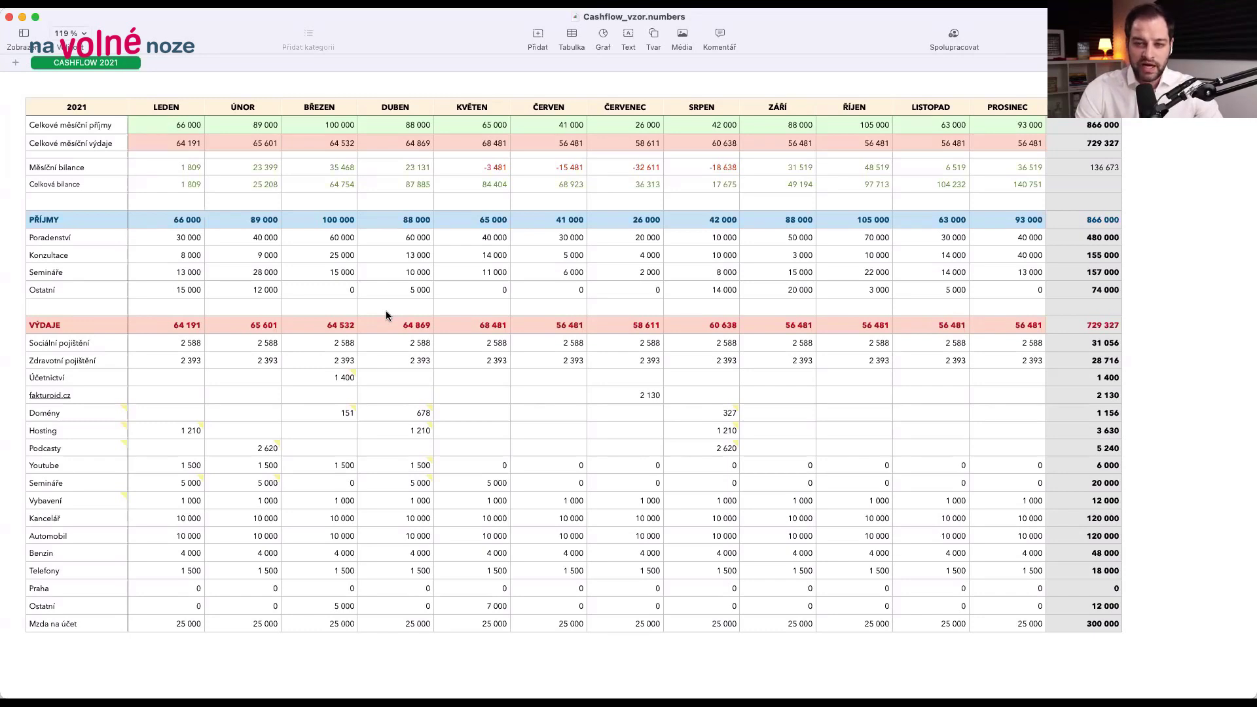
- Examine the expense category labels in column A, from the Automobil and Benzin pair up to Sociální pojištění, plus Ostatní
{"action": "scroll", "coordinate": [386, 315], "scroll_direction": "right", "scroll_amount": 1}
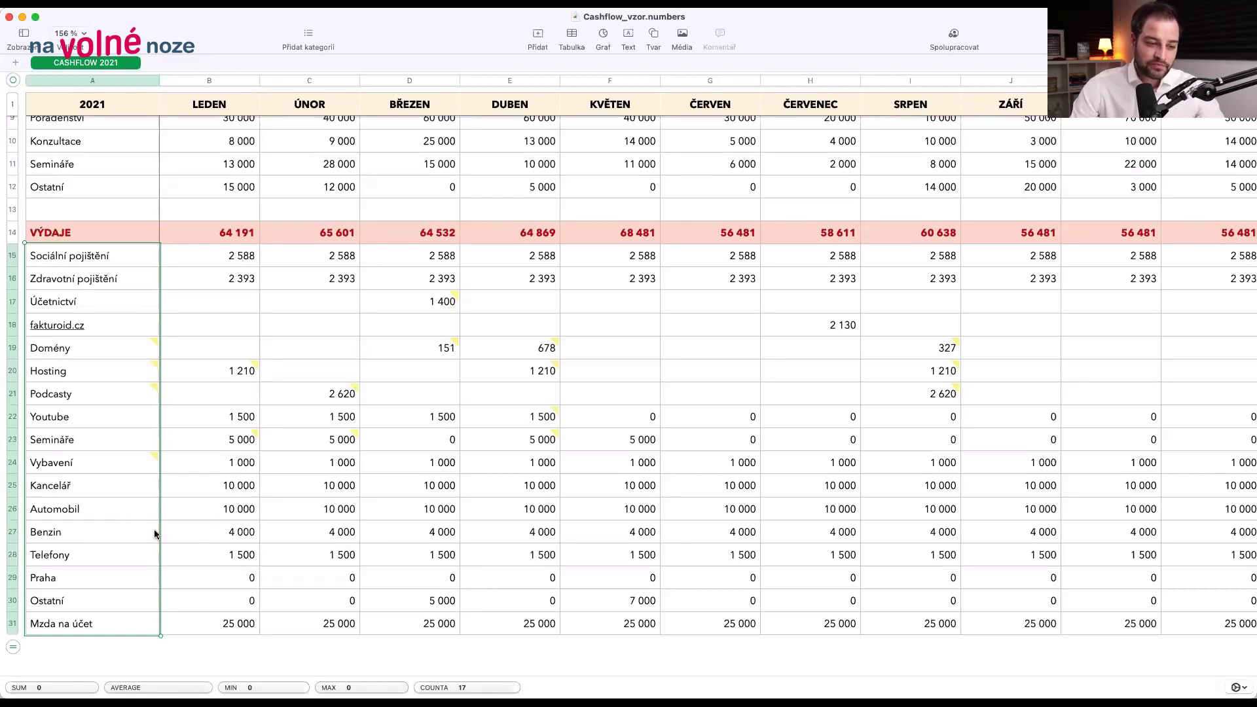
{"action": "left_click", "coordinate": [118, 512]}
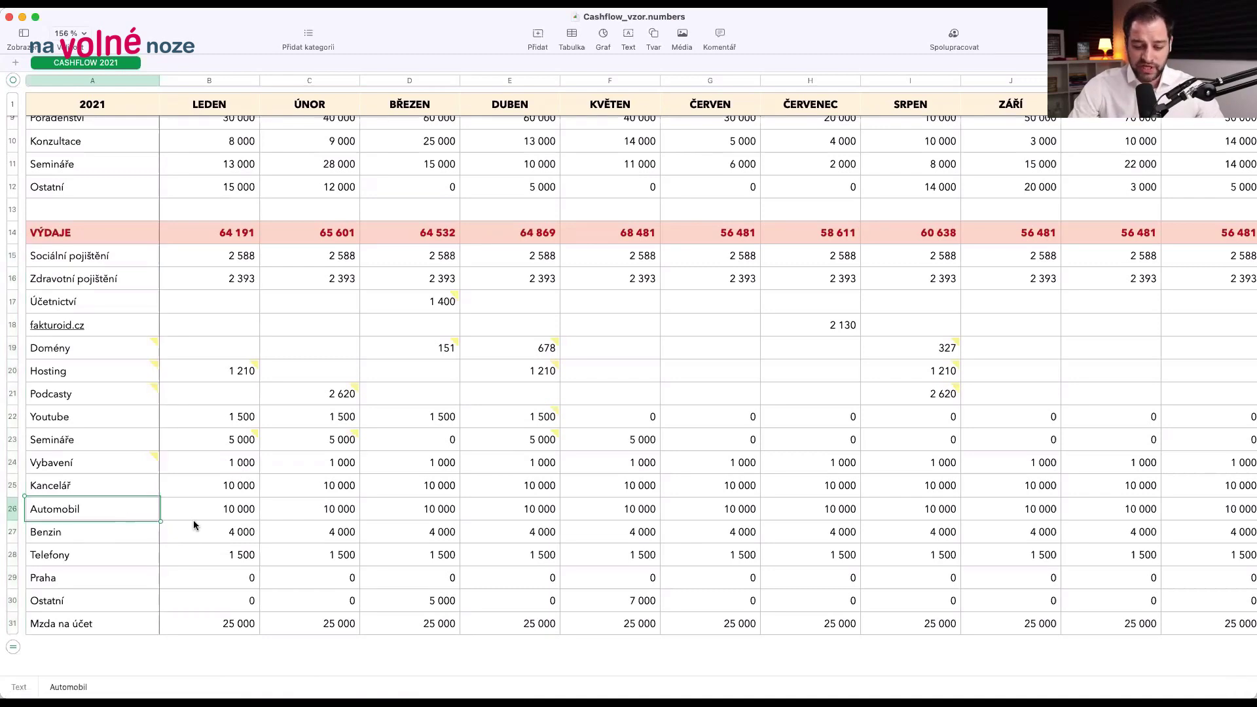
{"action": "key", "text": "shift+Down"}
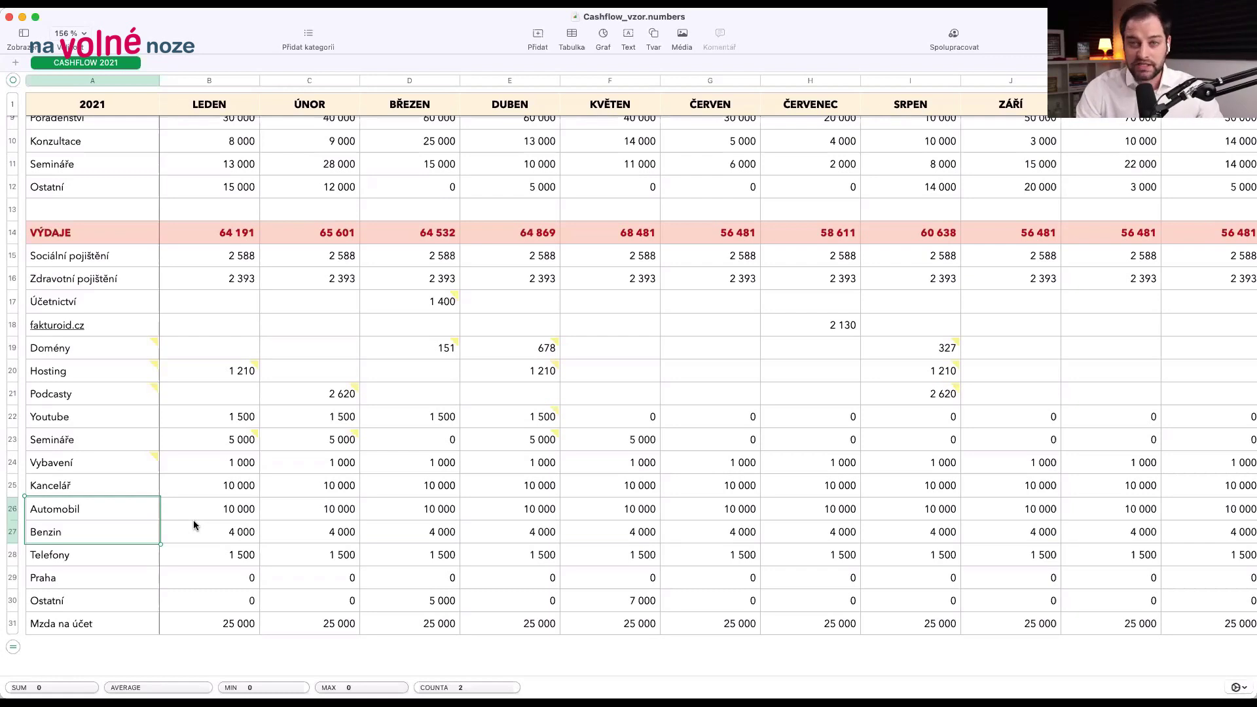
{"action": "key", "text": "Up"}
{"action": "key", "text": "Down"}
{"action": "key", "text": "Up"}
{"action": "key", "text": "Up"}
{"action": "key", "text": "Up"}
{"action": "key", "text": "Up"}
{"action": "key", "text": "Up"}
{"action": "key", "text": "Up"}
{"action": "key", "text": "Up"}
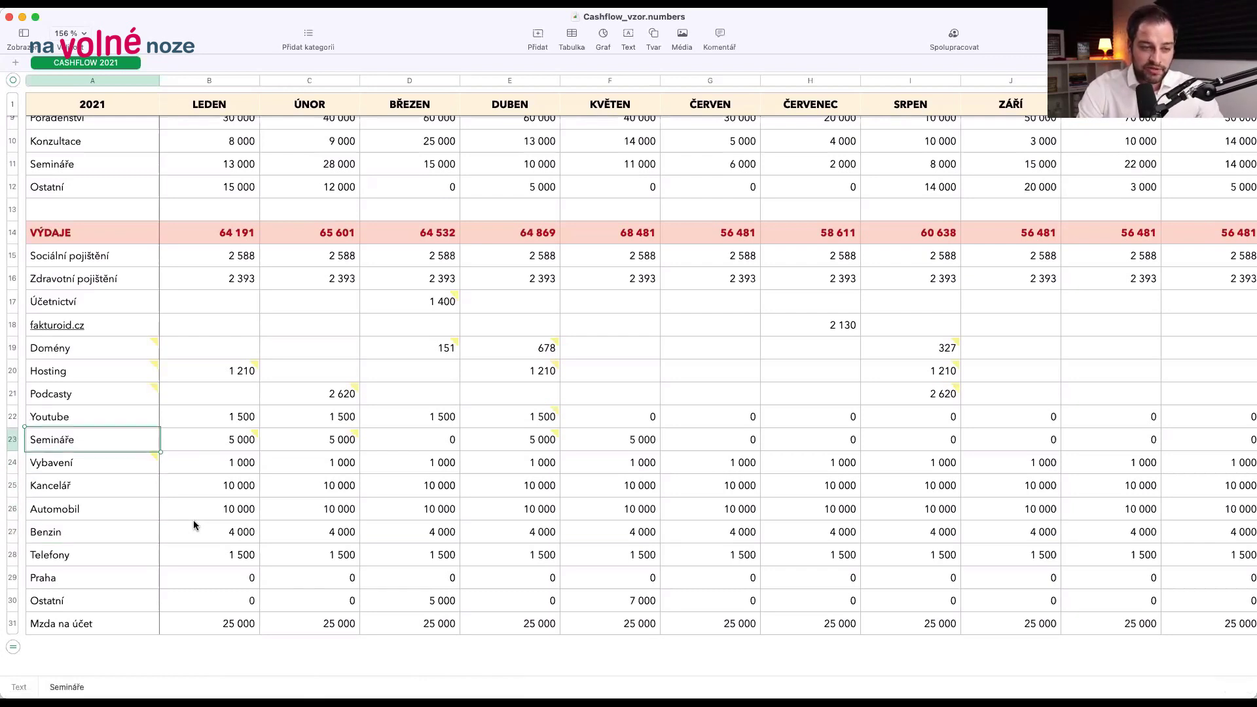
{"action": "key", "text": "Up"}
{"action": "key", "text": "Up"}
{"action": "key", "text": "Up"}
{"action": "key", "text": "Up"}
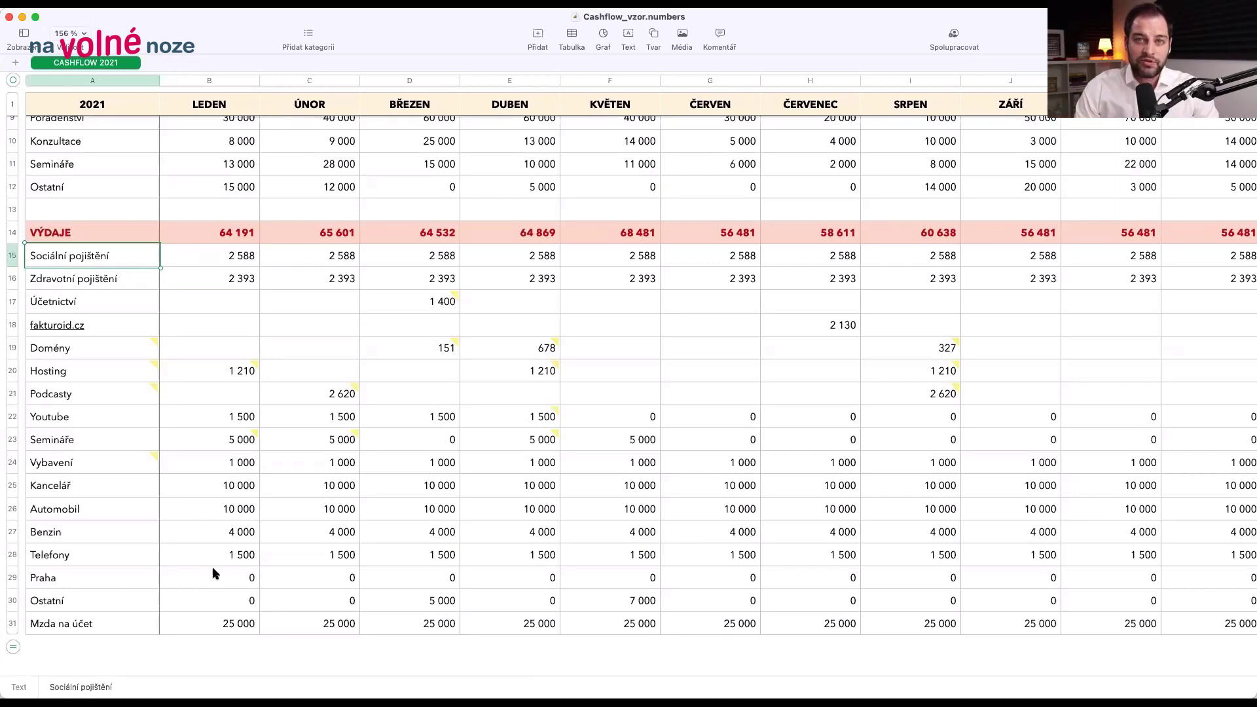
{"action": "left_click", "coordinate": [129, 598]}
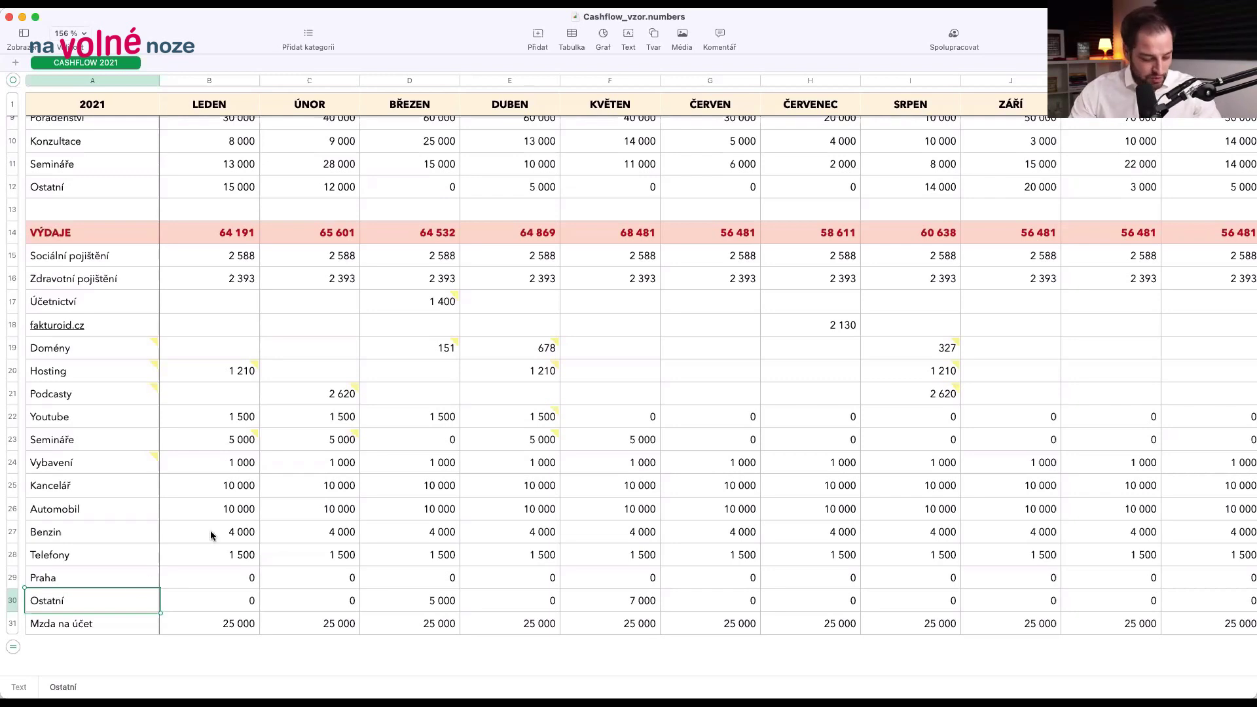
- Review the expense rows across all months of 2021 together with the yearly totals column
{"action": "scroll", "coordinate": [401, 421], "scroll_direction": "down", "scroll_amount": 1}
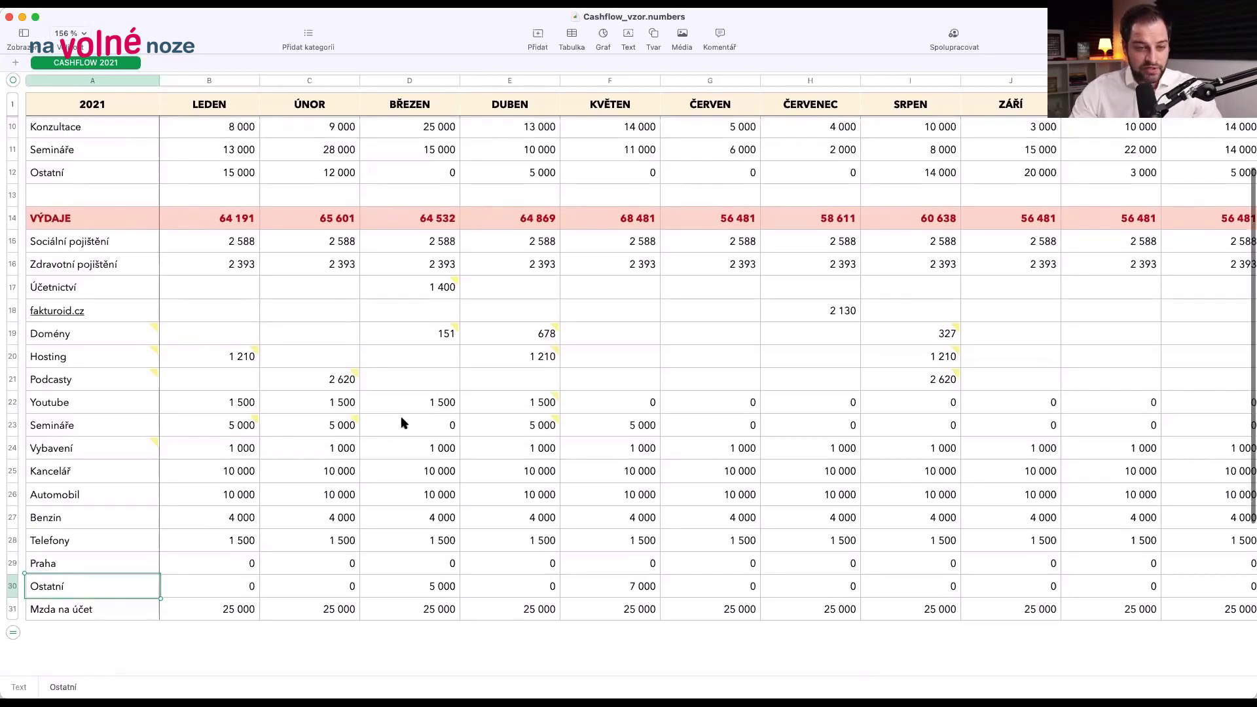
{"action": "scroll", "coordinate": [600, 242], "scroll_direction": "right", "scroll_amount": 3}
{"action": "scroll", "coordinate": [601, 242], "scroll_direction": "down", "scroll_amount": 3}
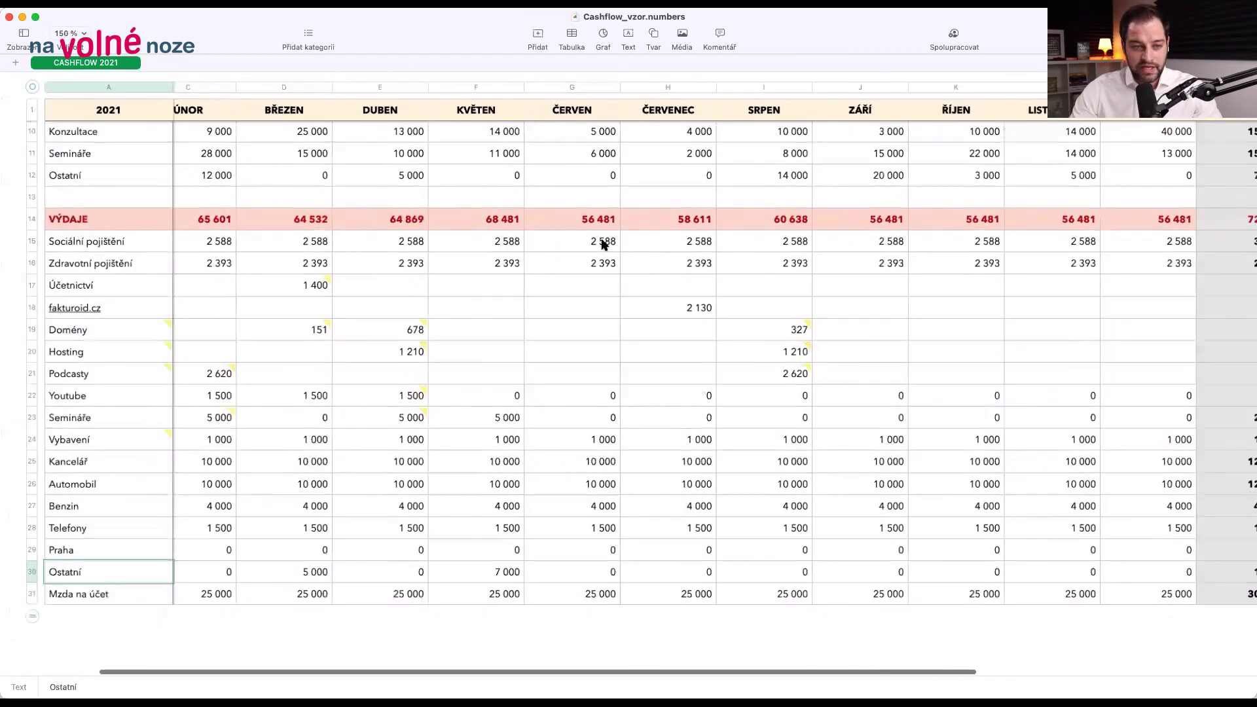
{"action": "scroll", "coordinate": [601, 242], "scroll_direction": "down", "scroll_amount": 2}
{"action": "left_click", "coordinate": [601, 239]}
{"action": "scroll", "coordinate": [601, 239], "scroll_direction": "up", "scroll_amount": 2}
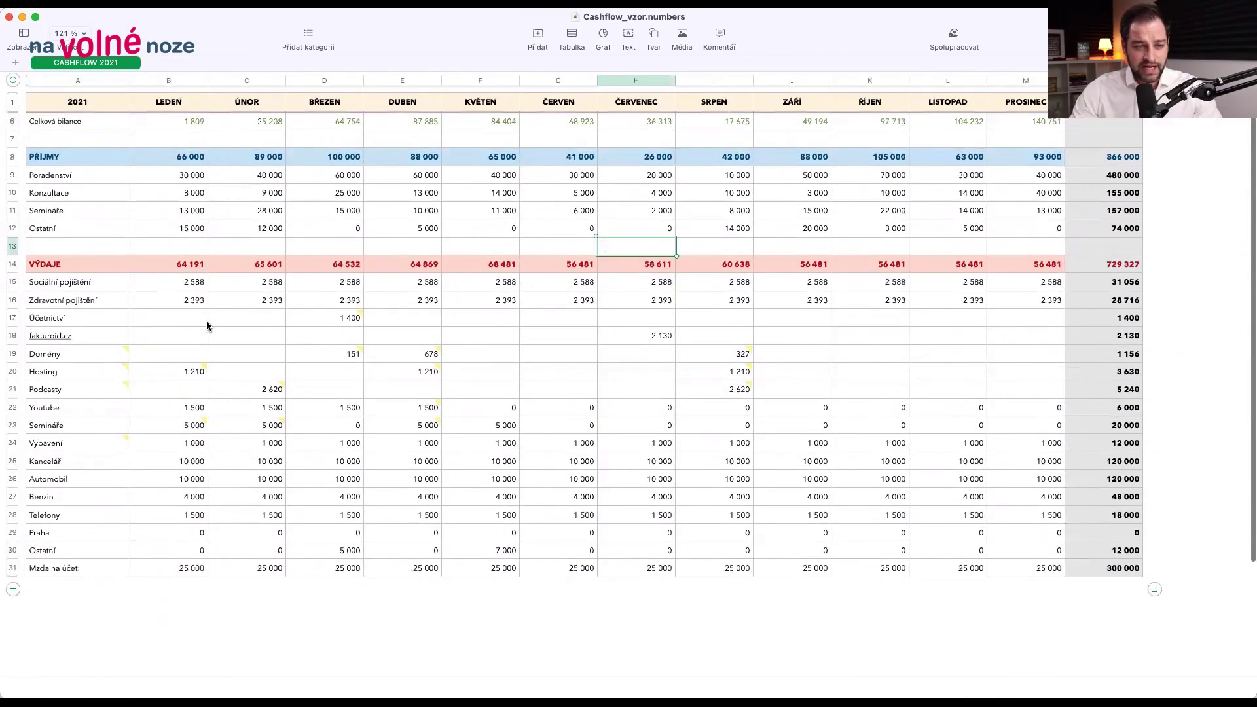
{"action": "left_click", "coordinate": [187, 333]}
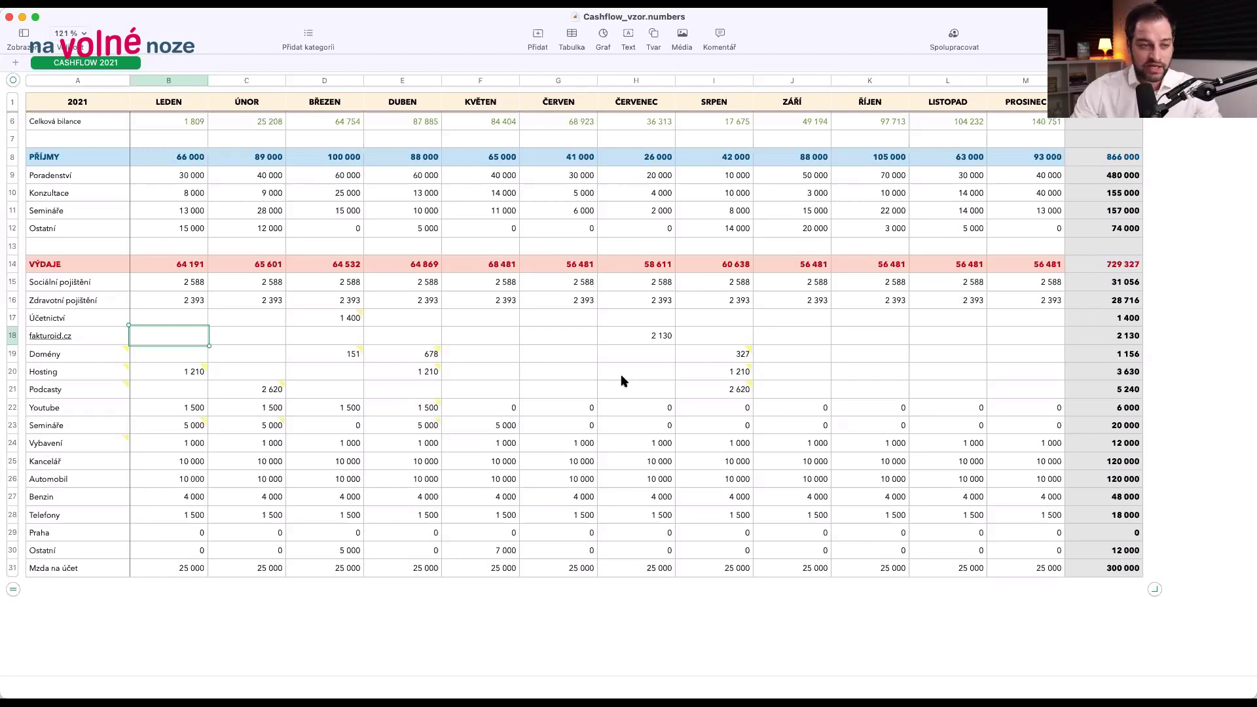
{"action": "scroll", "coordinate": [622, 381], "scroll_direction": "right", "scroll_amount": 1}
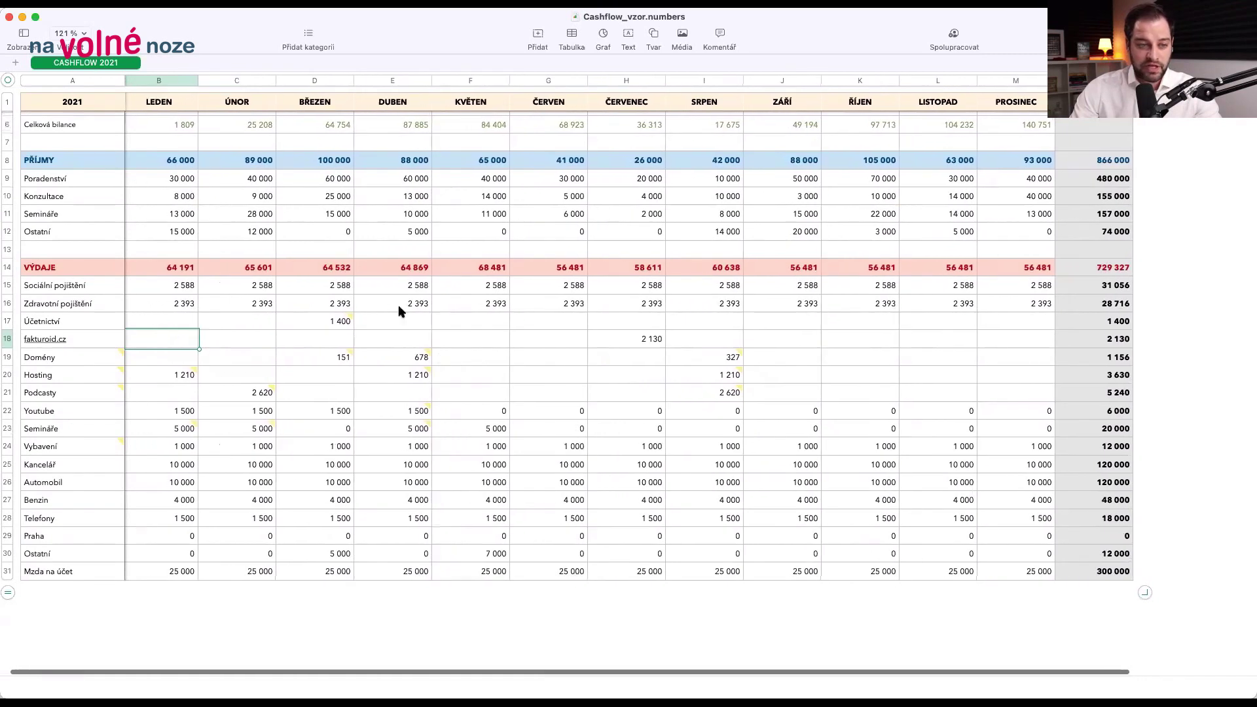
- Select the monthly VÝDAJE totals from LEDEN to PROSINEC, and inspect the formula behind the ÚNOR total
{"action": "left_click", "coordinate": [165, 268]}
{"action": "key", "text": "shift+Right"}
{"action": "key", "text": "shift+Right"}
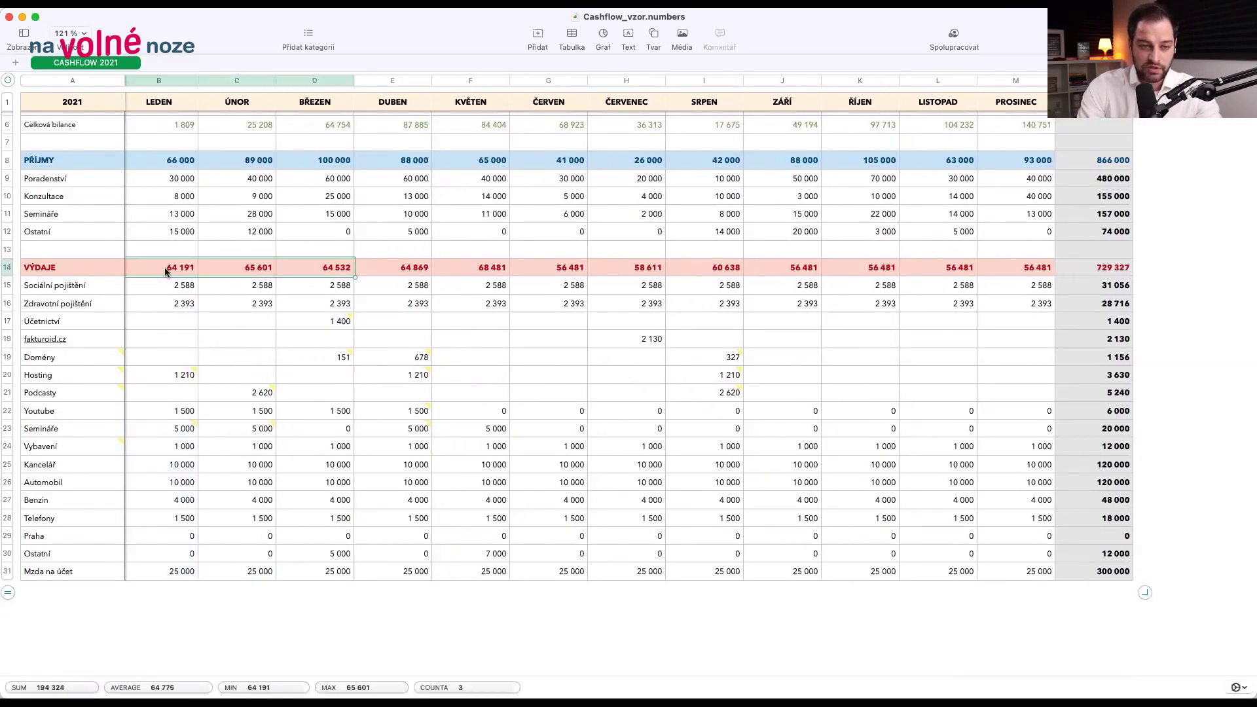
{"action": "key", "text": "shift+Right"}
{"action": "key", "text": "shift+Right"}
{"action": "key", "text": "shift+Right"}
{"action": "key", "text": "shift+Right"}
{"action": "key", "text": "shift+Right"}
{"action": "key", "text": "shift+Right"}
{"action": "key", "text": "shift+Right"}
{"action": "key", "text": "shift+Right"}
{"action": "key", "text": "shift+Right"}
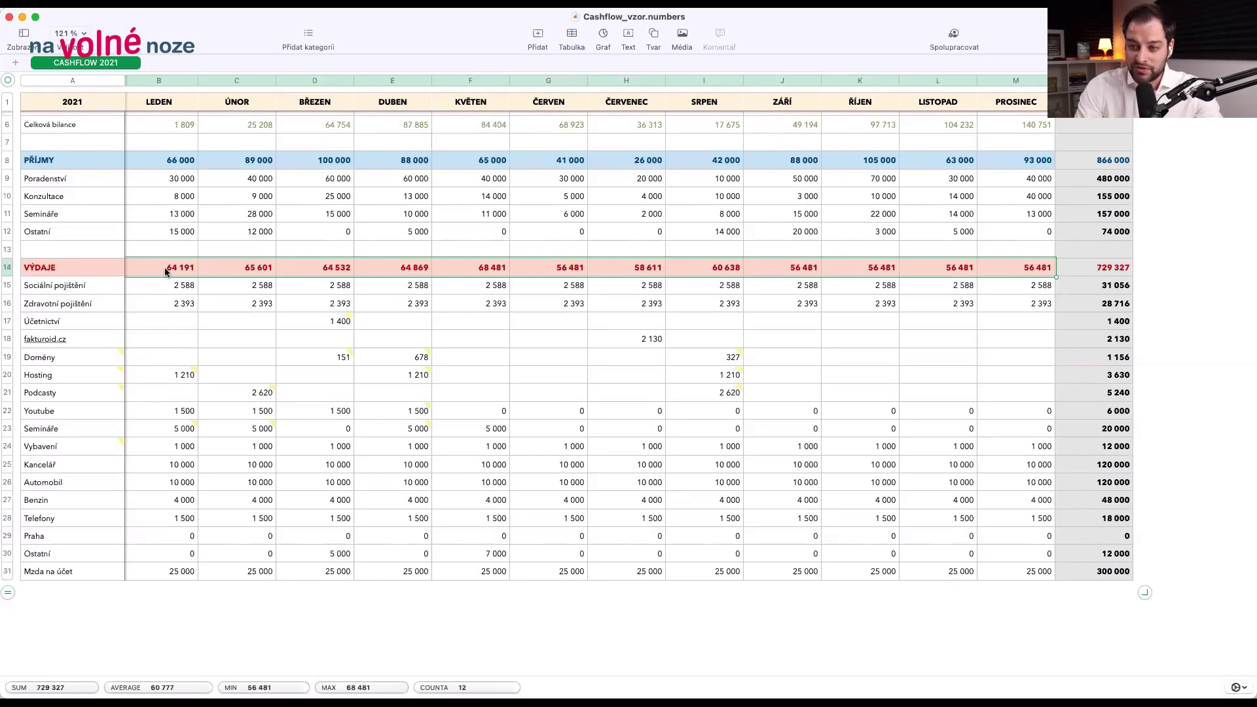
{"action": "key", "text": "Right"}
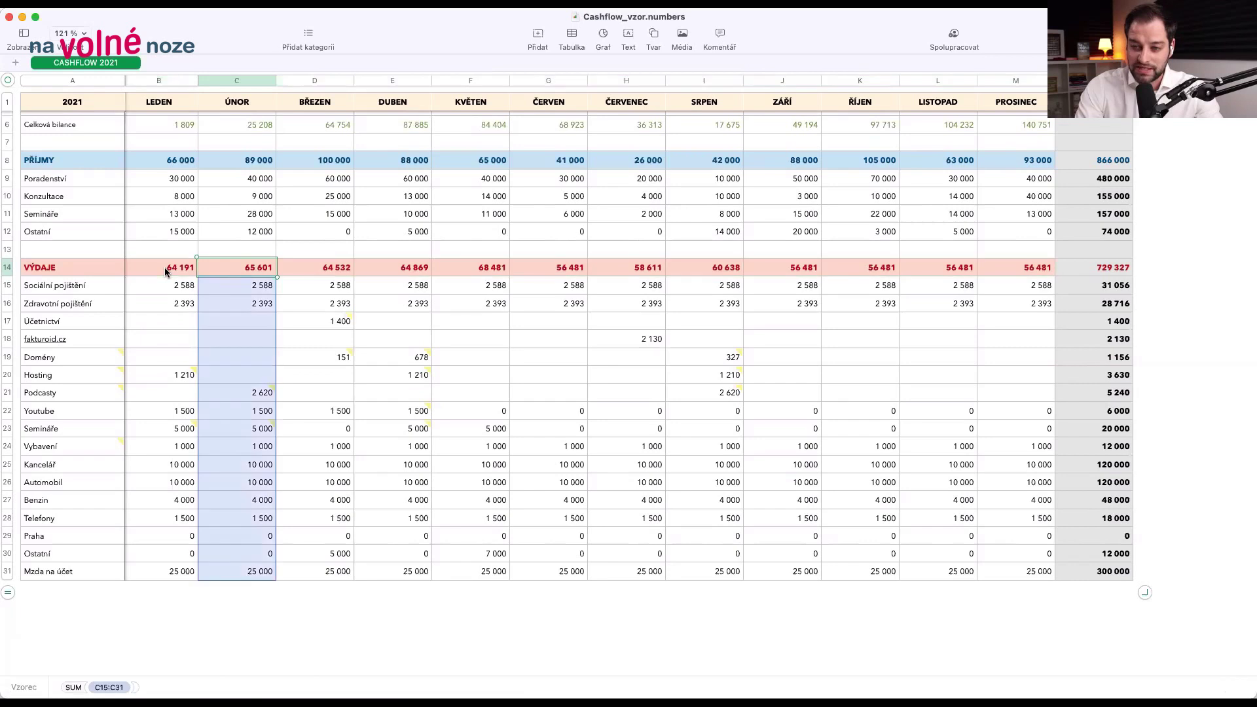
- Select the whole-year expense totals in column N from the VÝDAJE row down to Youtube to review them
{"action": "scroll", "coordinate": [1052, 331], "scroll_direction": "right", "scroll_amount": 3}
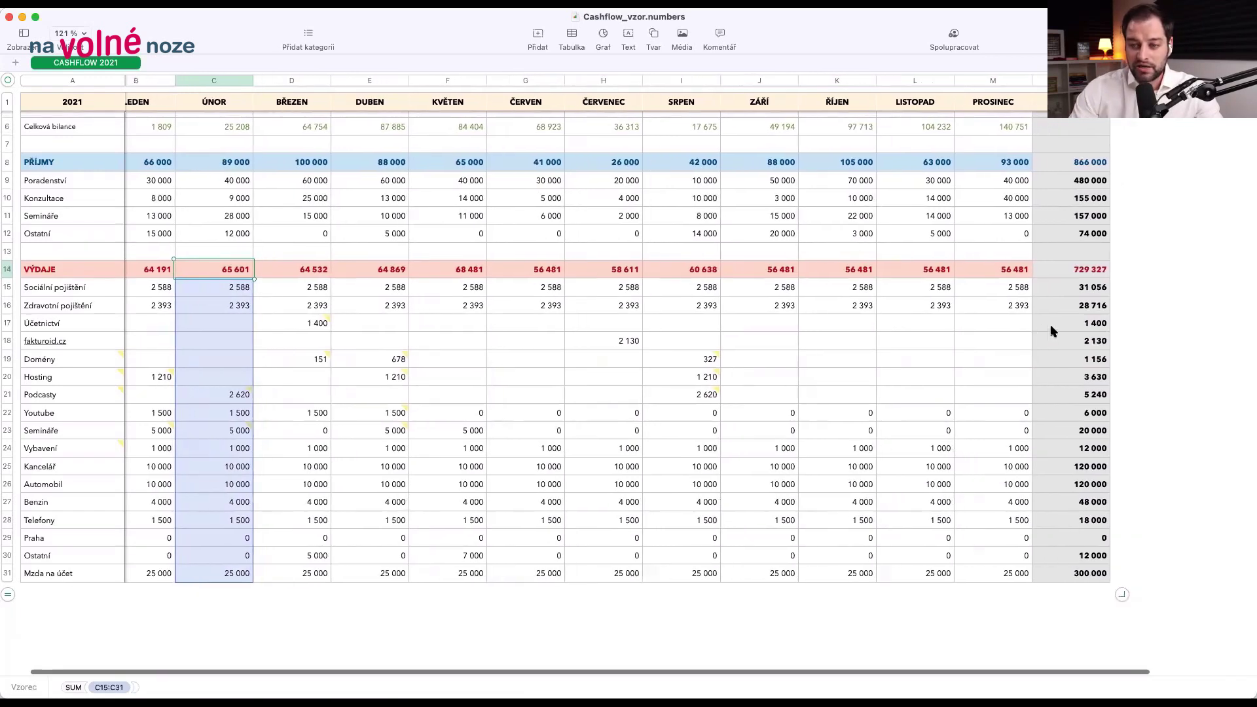
{"action": "left_click", "coordinate": [1029, 265]}
{"action": "key", "text": "shift+Down"}
{"action": "key", "text": "shift+Down"}
{"action": "key", "text": "shift+Down"}
{"action": "key", "text": "shift+Down"}
{"action": "key", "text": "shift+Down"}
{"action": "key", "text": "shift+Down"}
{"action": "key", "text": "shift+Down"}
{"action": "key", "text": "shift+Down"}
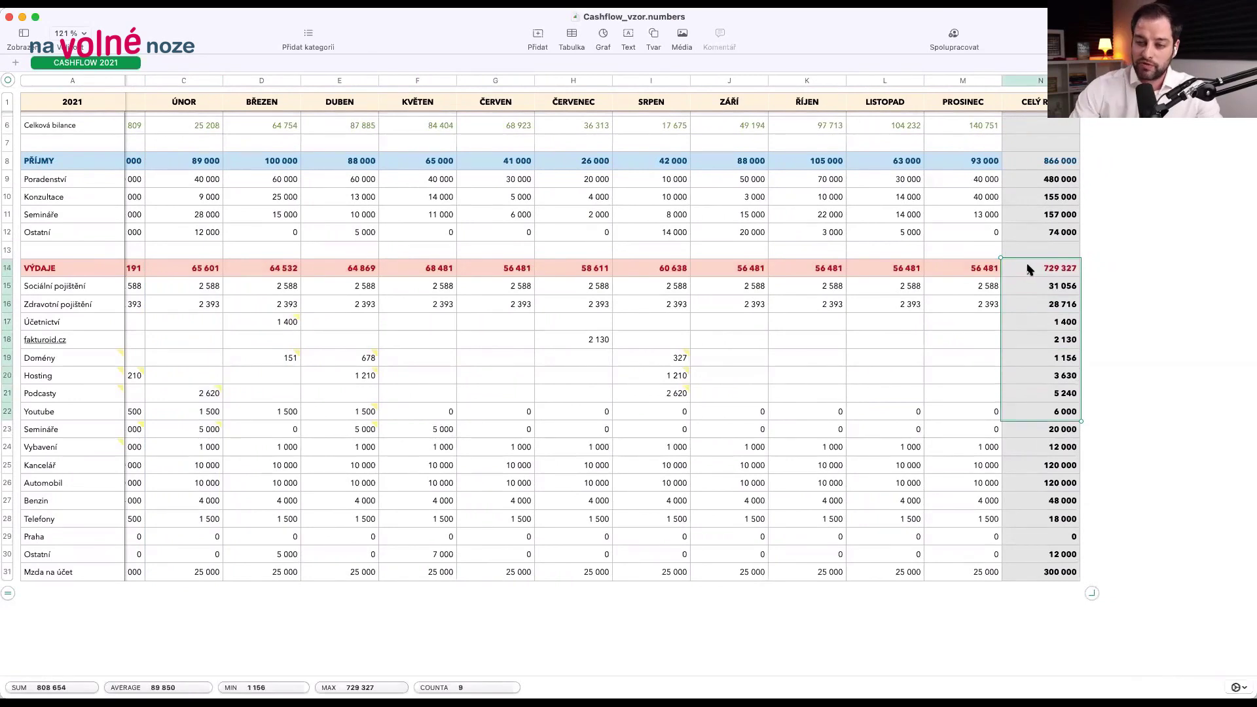
{"action": "left_click", "coordinate": [971, 339]}
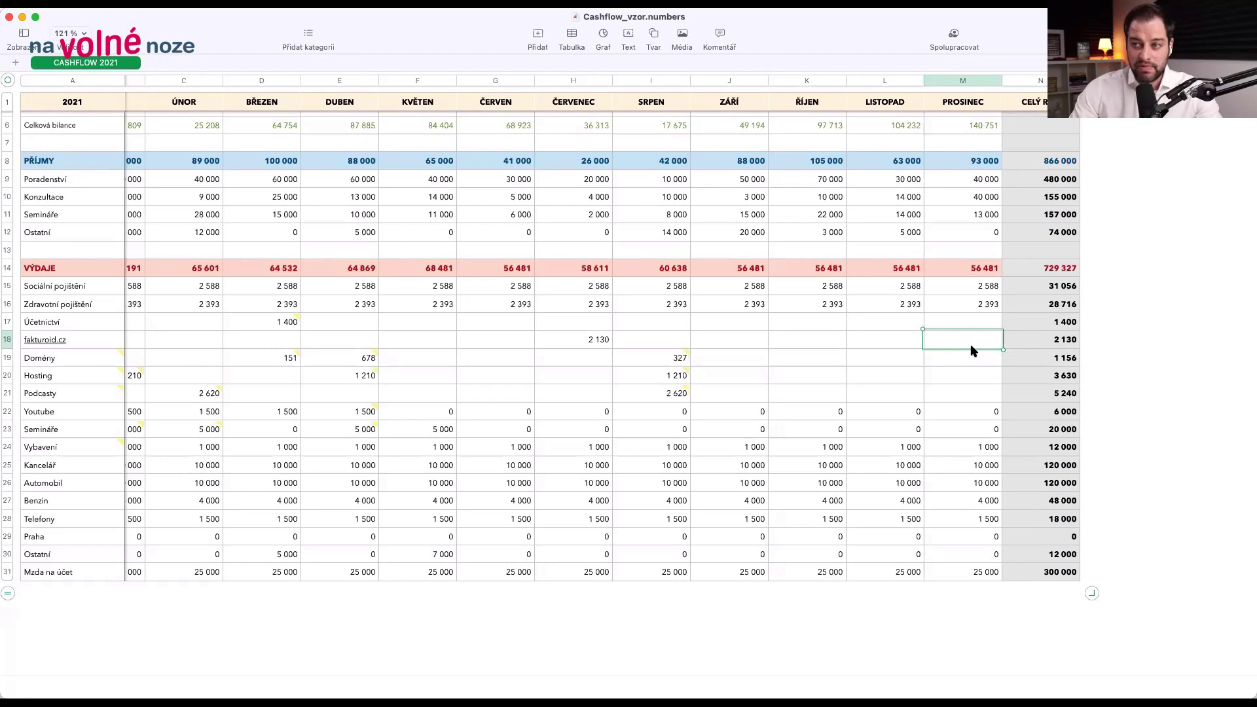
- Review the summary rows for total monthly income, expenses and balances above the income section
{"action": "scroll", "coordinate": [971, 350], "scroll_direction": "left", "scroll_amount": 3}
{"action": "scroll", "coordinate": [971, 350], "scroll_direction": "up", "scroll_amount": 2}
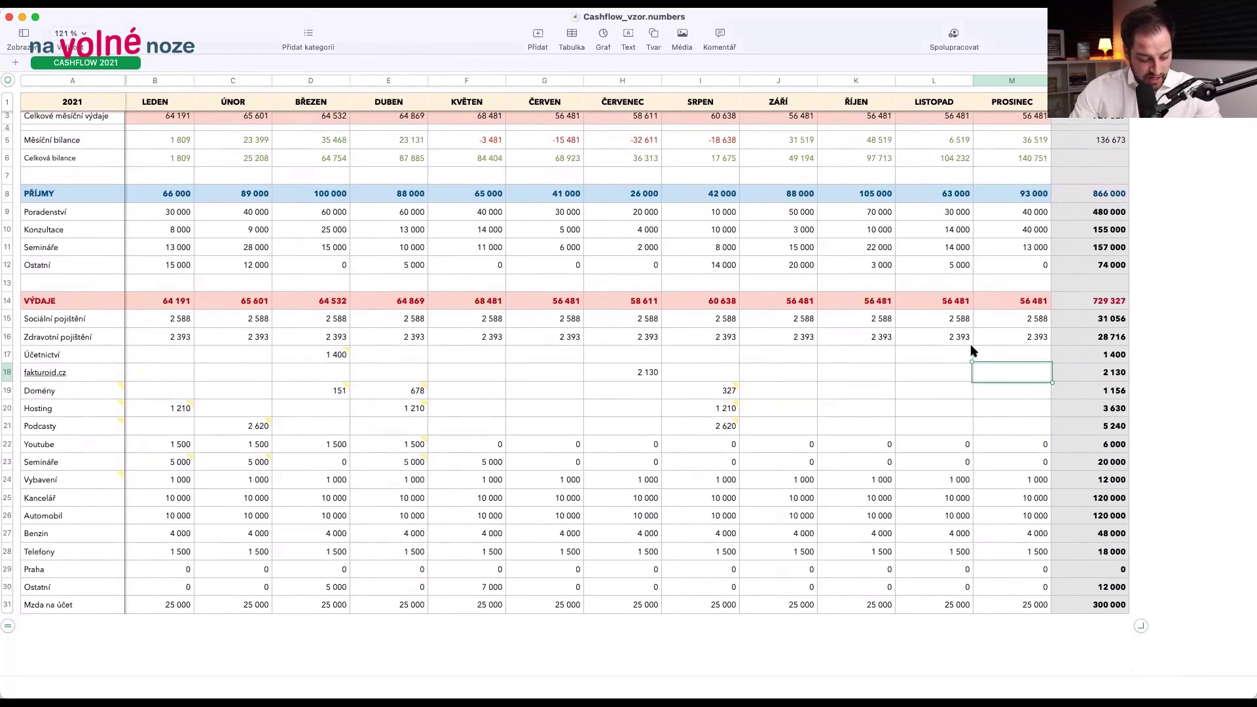
{"action": "scroll", "coordinate": [972, 350], "scroll_direction": "up", "scroll_amount": 1}
{"action": "scroll", "coordinate": [971, 350], "scroll_direction": "left", "scroll_amount": 1}
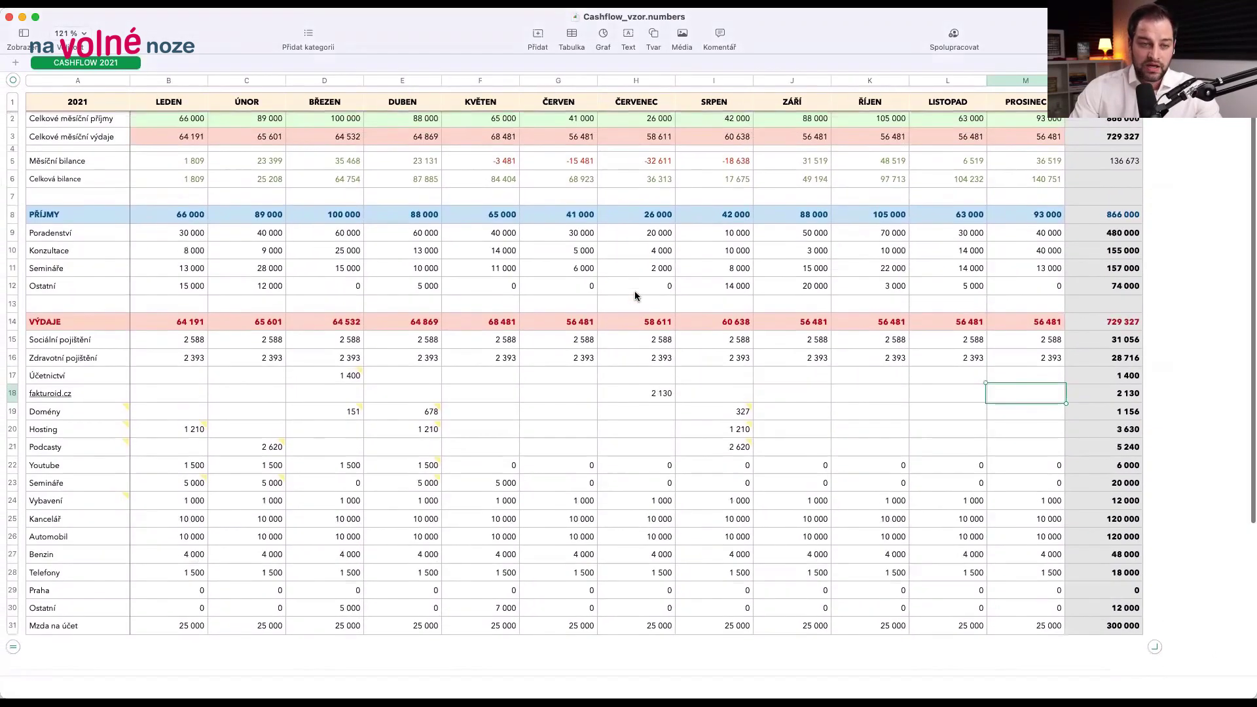
{"action": "scroll", "coordinate": [635, 296], "scroll_direction": "up", "scroll_amount": 1}
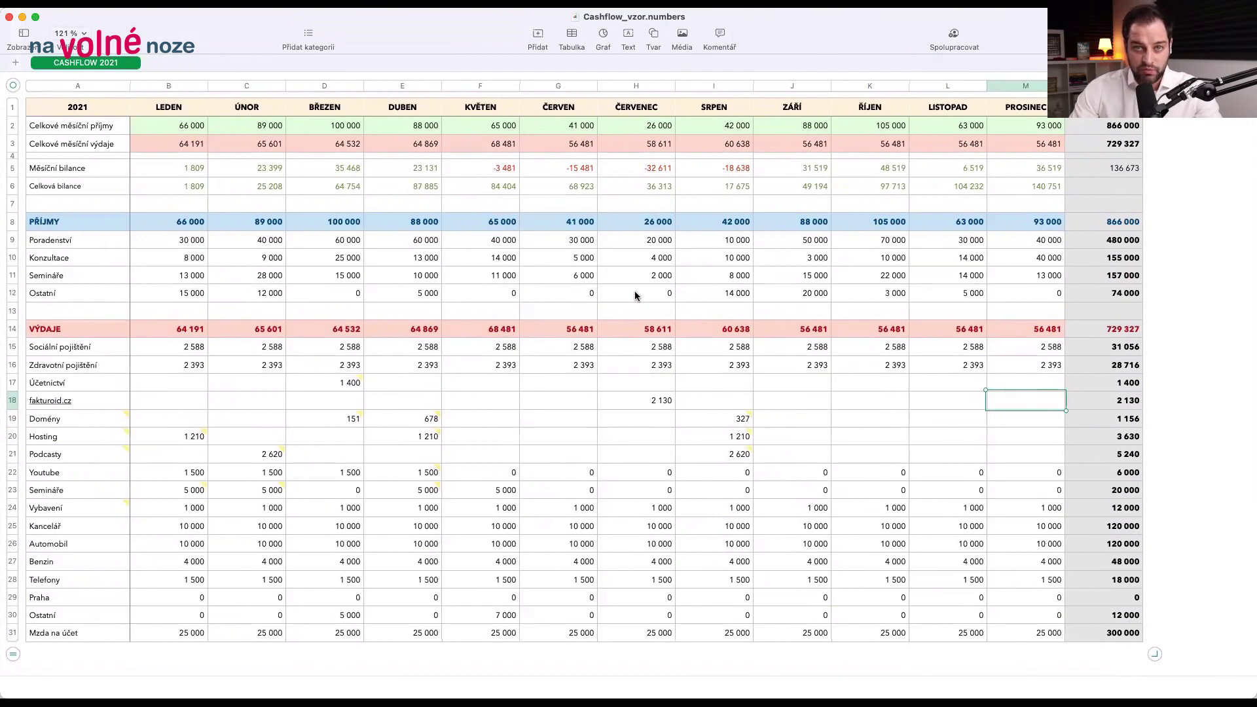
{"action": "scroll", "coordinate": [634, 296], "scroll_direction": "down", "scroll_amount": 2}
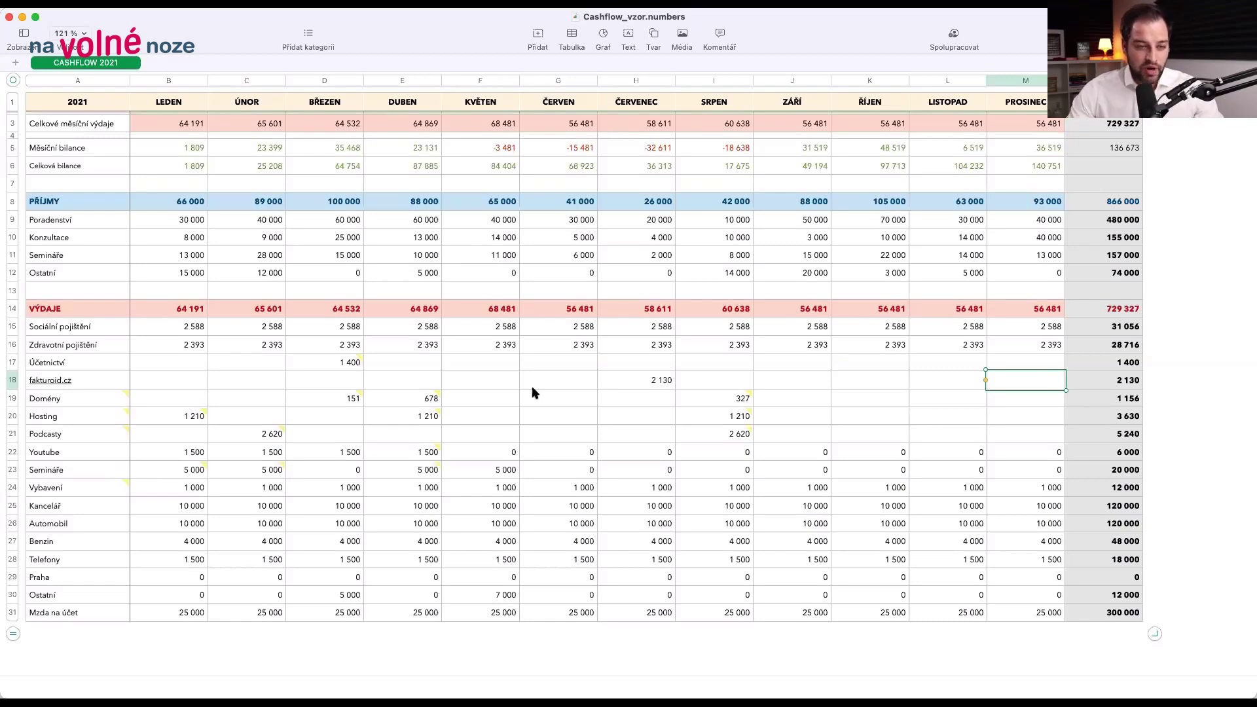
{"action": "scroll", "coordinate": [534, 393], "scroll_direction": "up", "scroll_amount": 1}
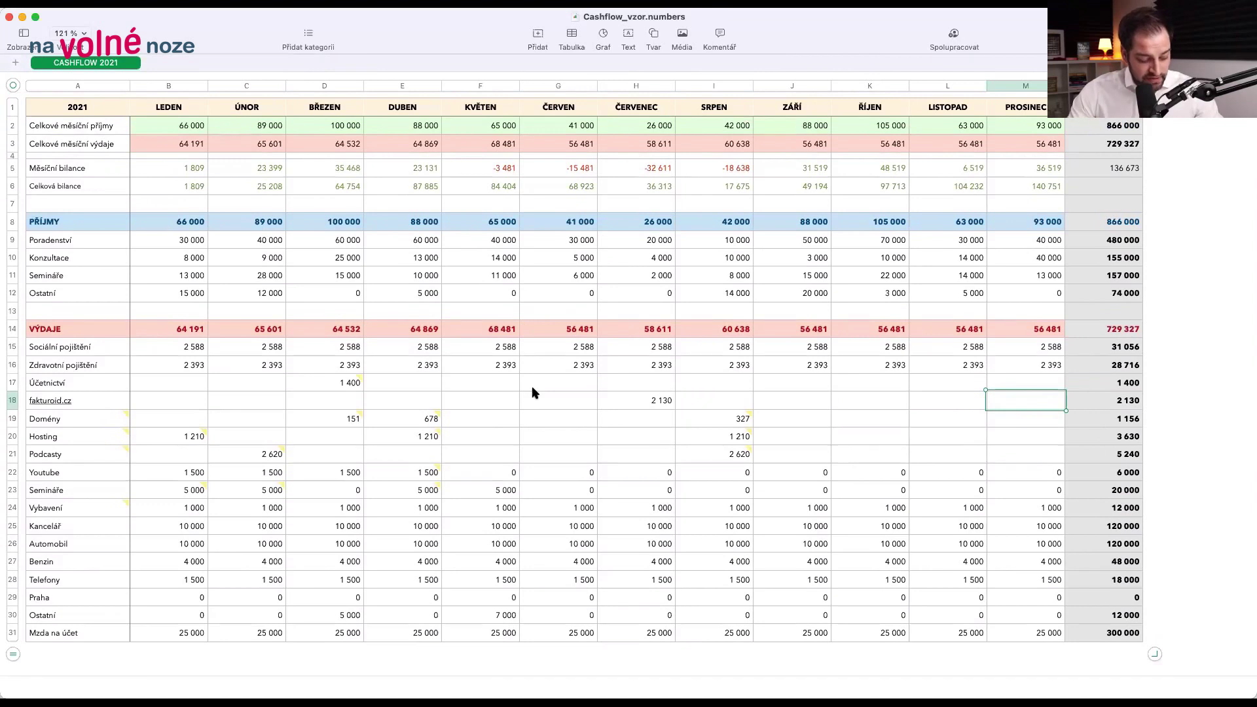
- Inspect the LEDEN income total's formula and select the income category labels from Poradenství to Ostatní
{"action": "left_click", "coordinate": [177, 223]}
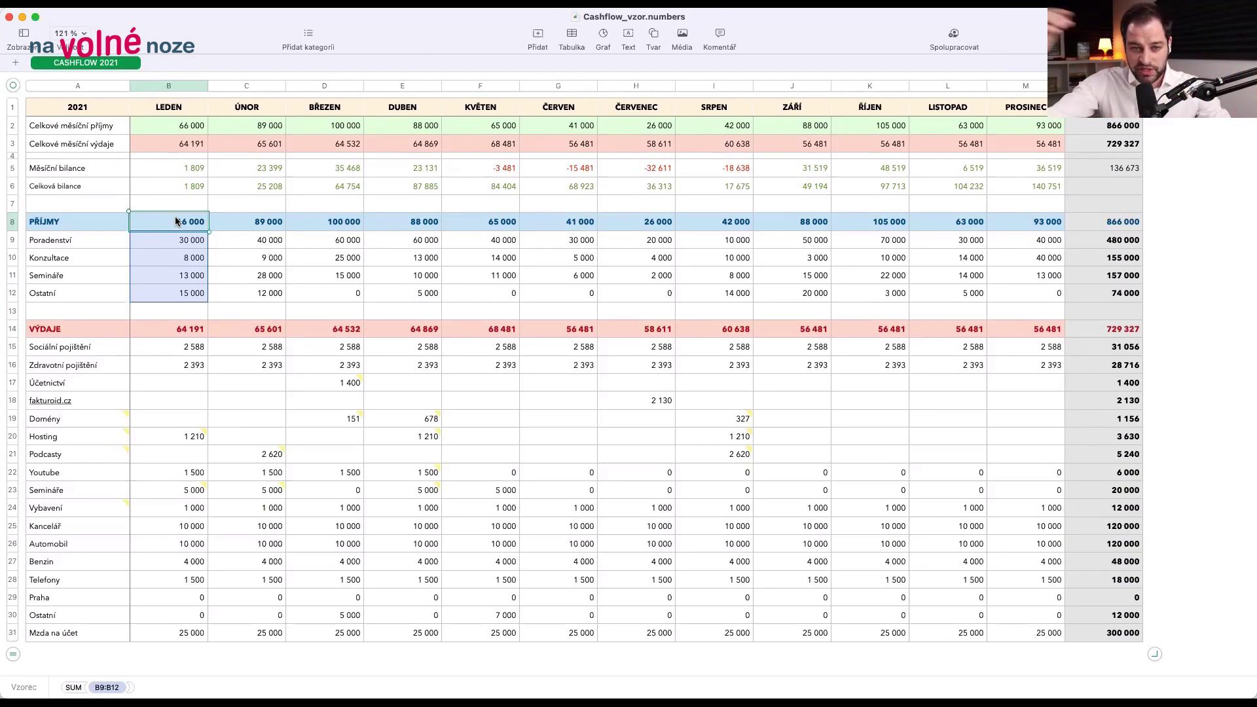
{"action": "key", "text": "Return"}
{"action": "key", "text": "Left"}
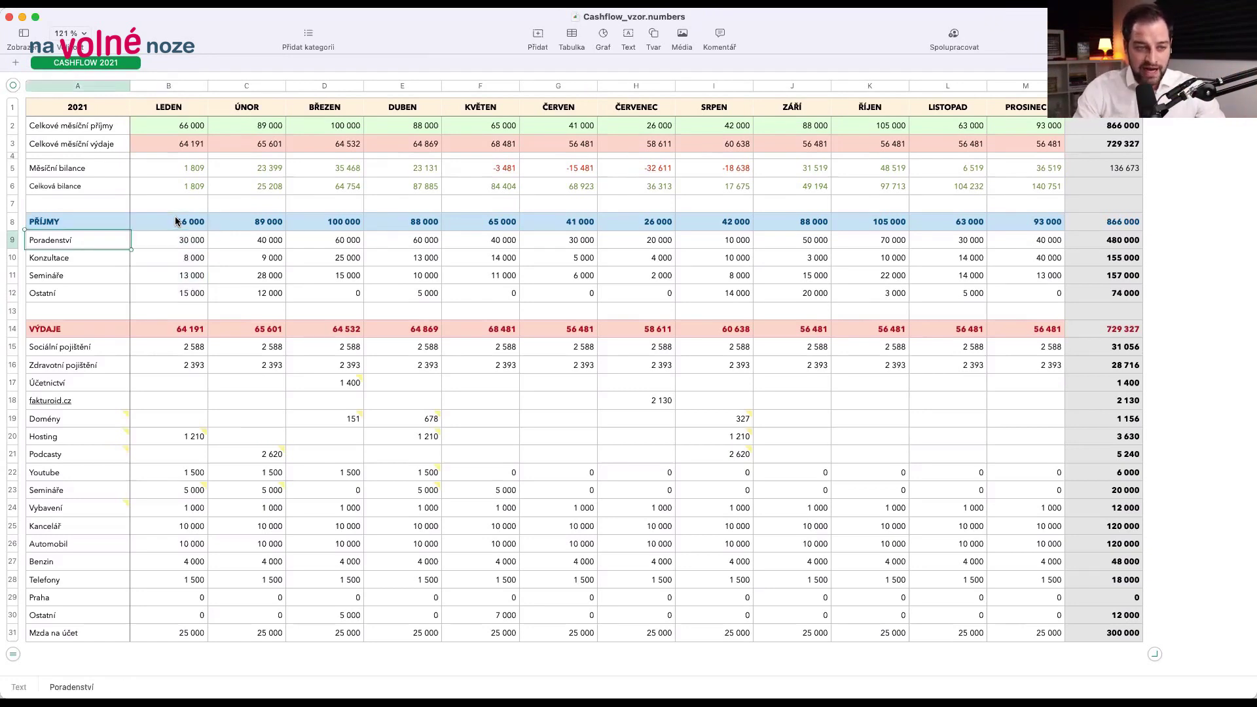
{"action": "key", "text": "shift+Down"}
{"action": "key", "text": "shift+Down"}
{"action": "key", "text": "shift+Down"}
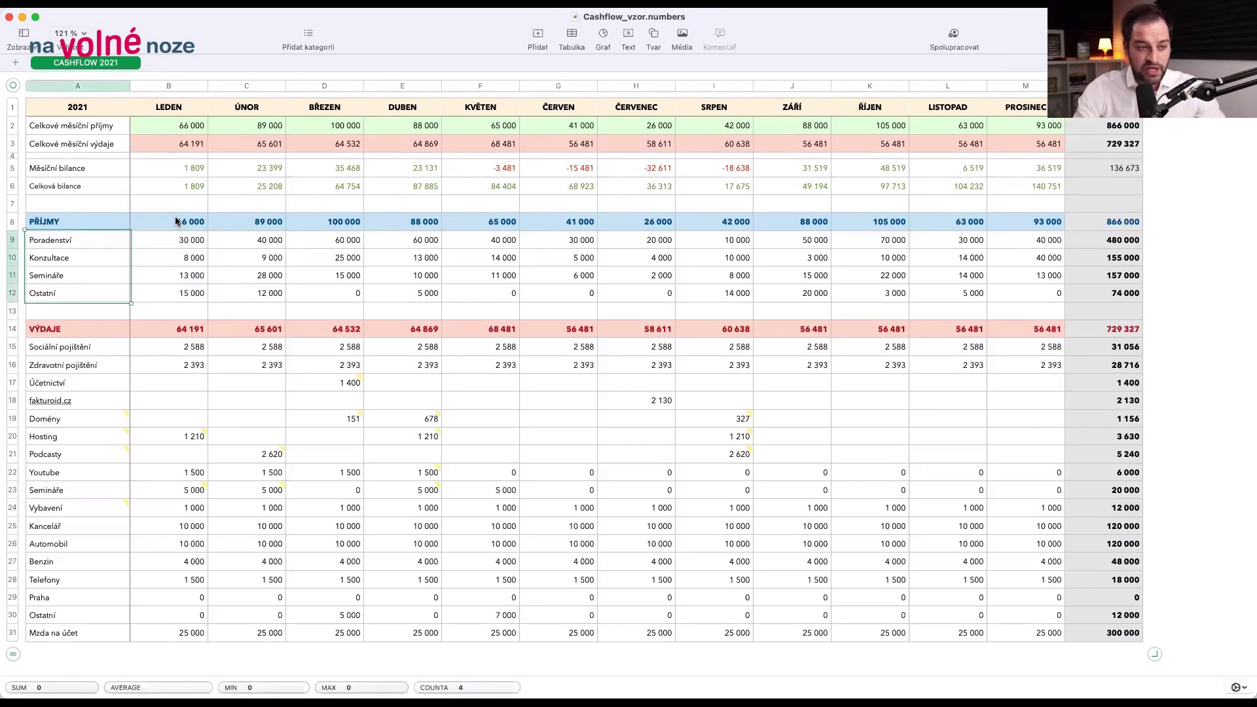
- Go through the income categories Poradenství, Konzultace, Semináře and Ostatní one by one, and inspect the LEDEN formula for Poradenství
{"action": "key", "text": "Up"}
{"action": "key", "text": "Down"}
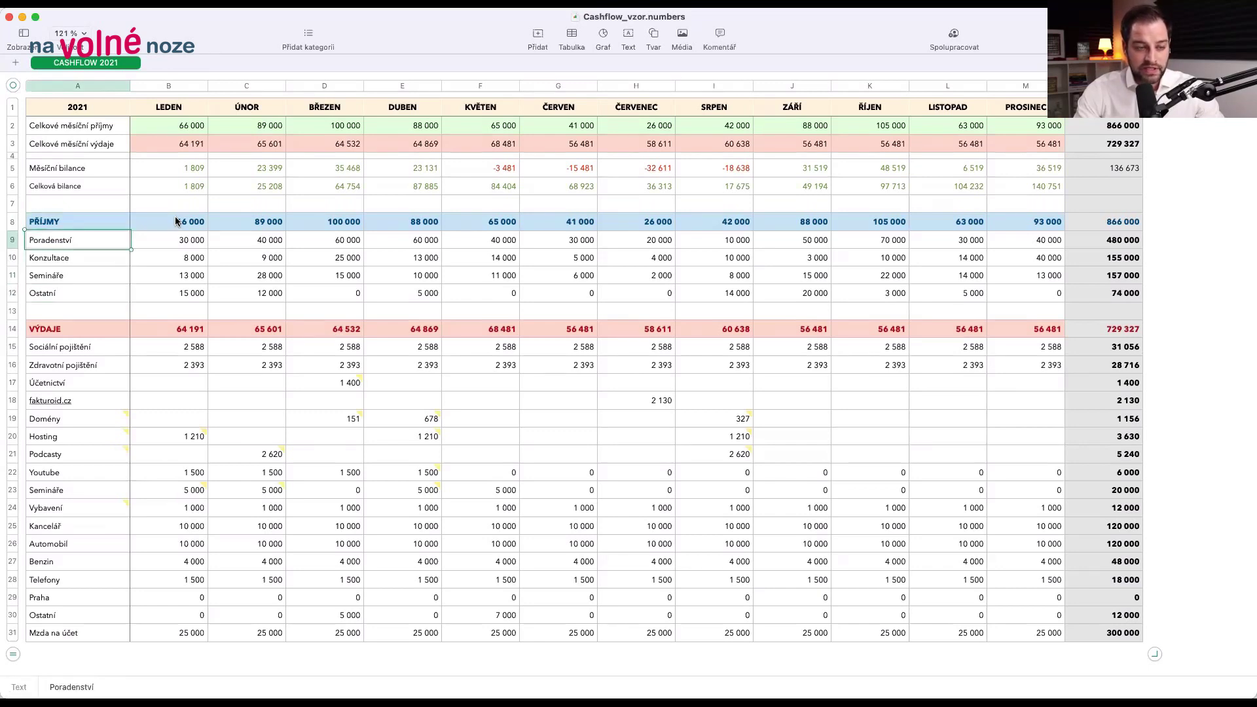
{"action": "key", "text": "Down"}
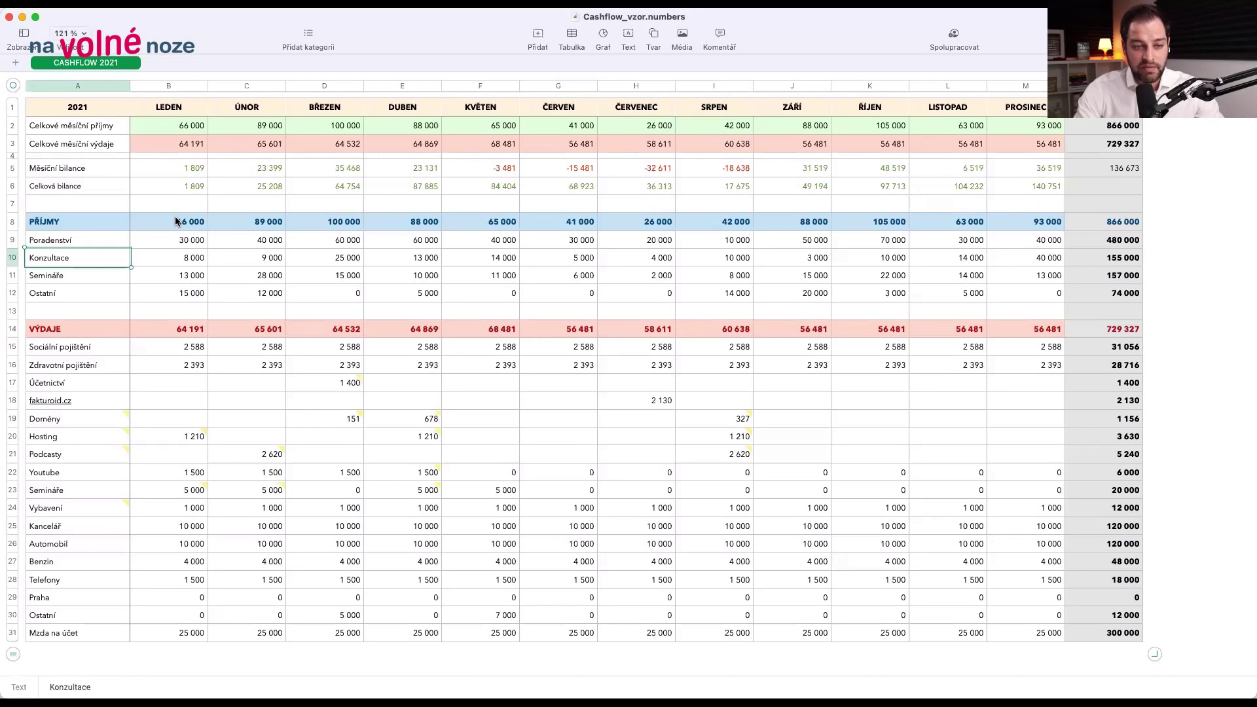
{"action": "key", "text": "Down"}
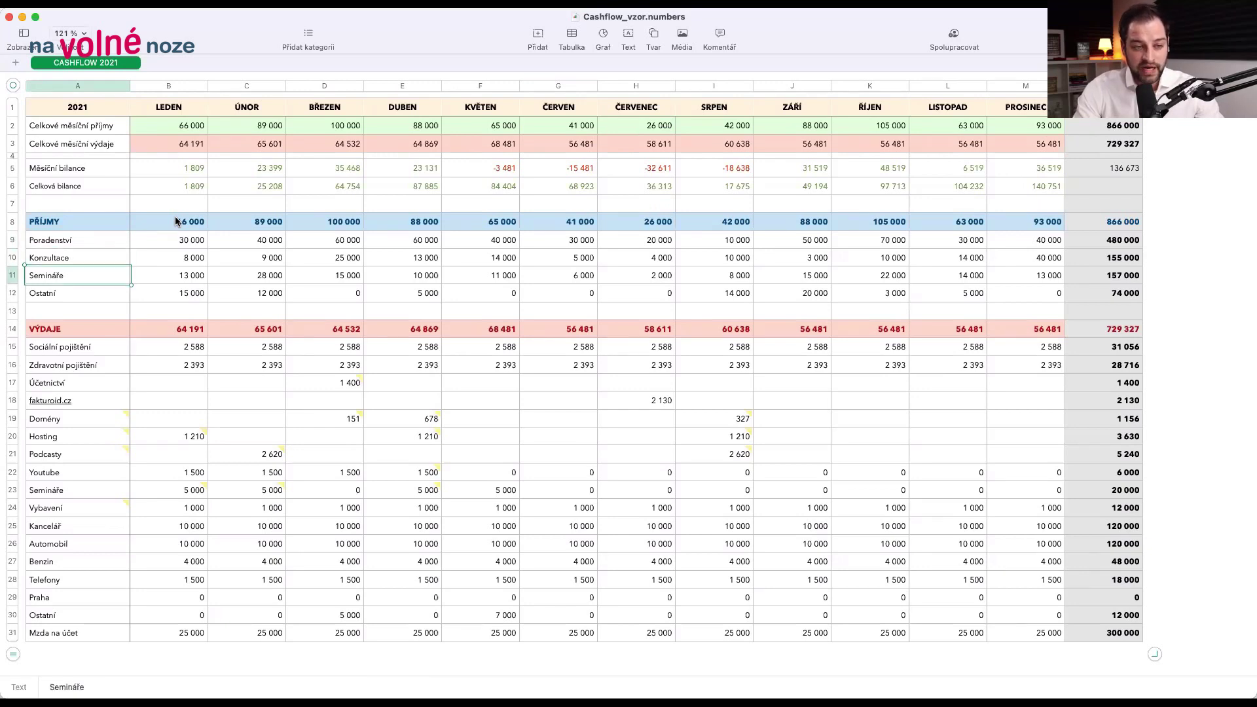
{"action": "key", "text": "Down"}
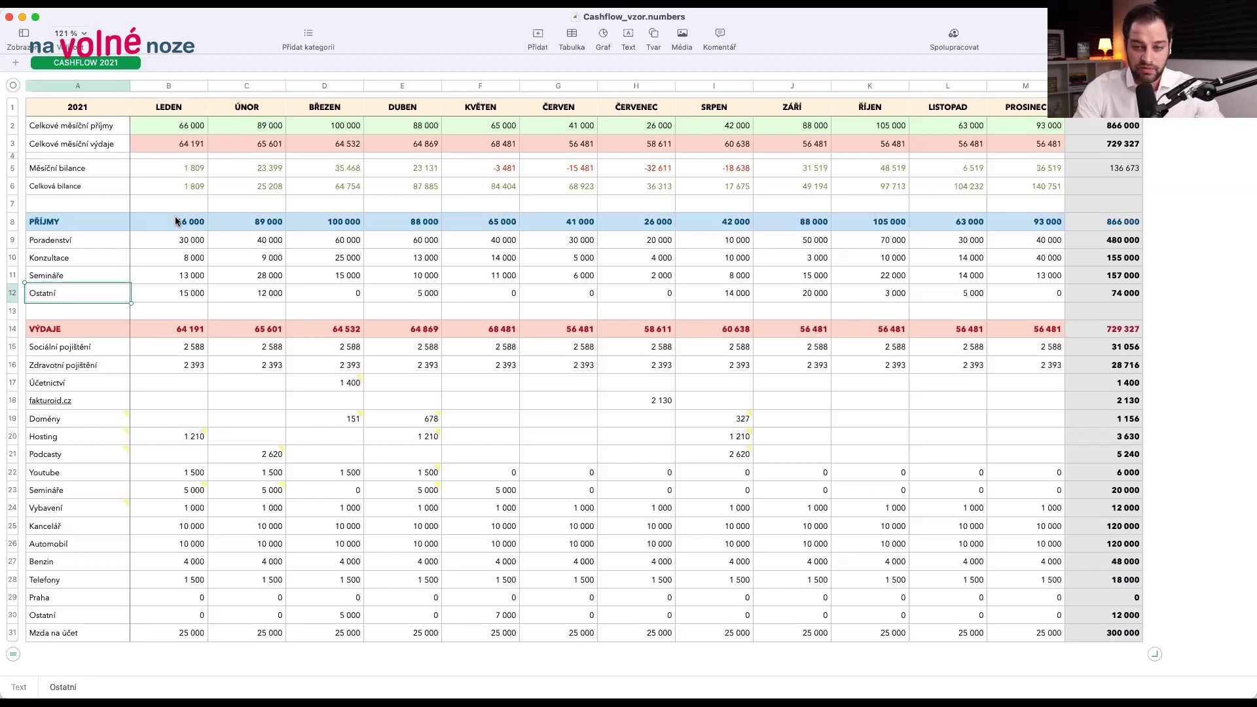
{"action": "key", "text": "Up"}
{"action": "key", "text": "Up"}
{"action": "key", "text": "Up"}
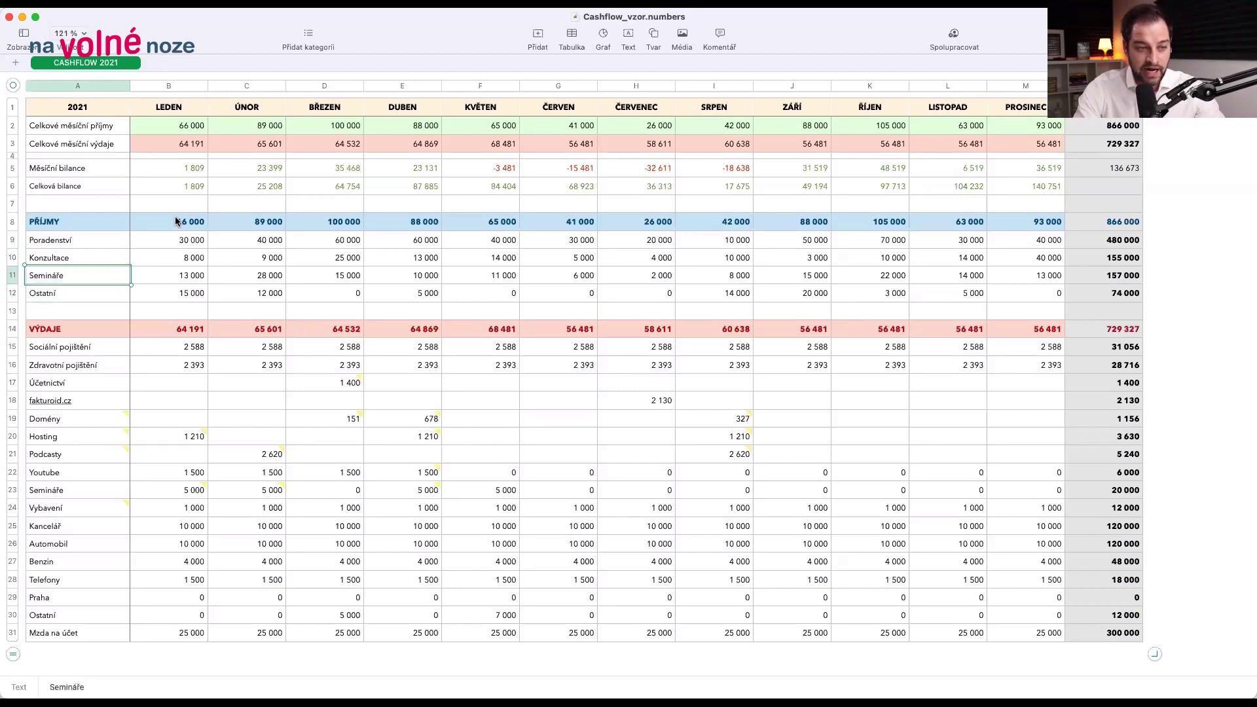
{"action": "key", "text": "Right"}
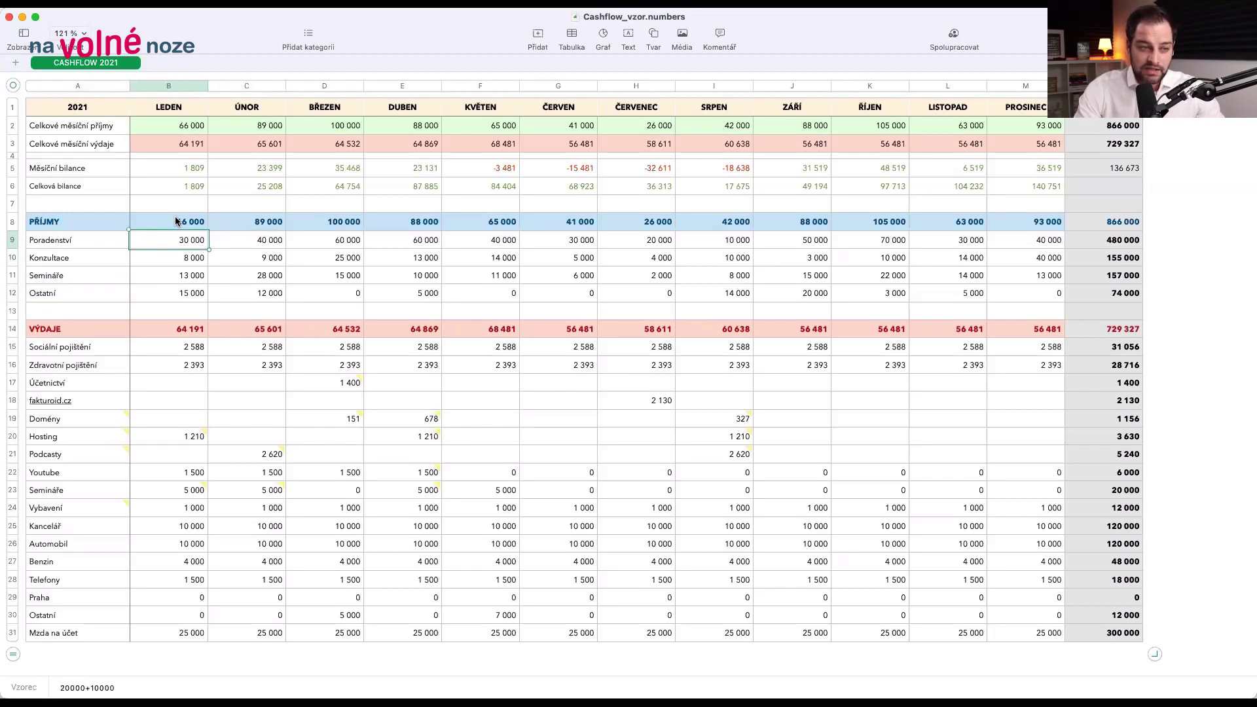
{"action": "key", "text": "Left"}
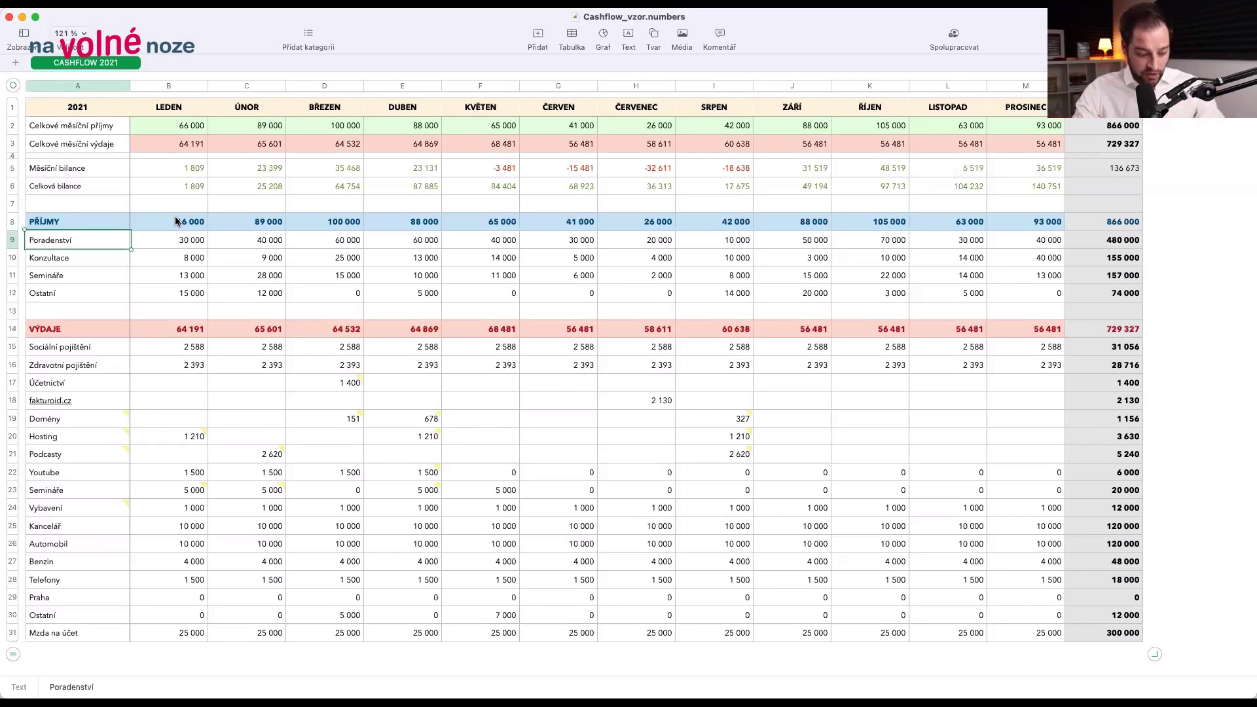
- Examine the Poradenství income month by month from LEDEN to ČERVENEC, comparing KVĚTEN, ČERVEN and ČERVENEC
{"action": "key", "text": "Right"}
{"action": "key", "text": "Right"}
{"action": "key", "text": "Right"}
{"action": "key", "text": "Right"}
{"action": "key", "text": "Right"}
{"action": "key", "text": "Right"}
{"action": "key", "text": "Right"}
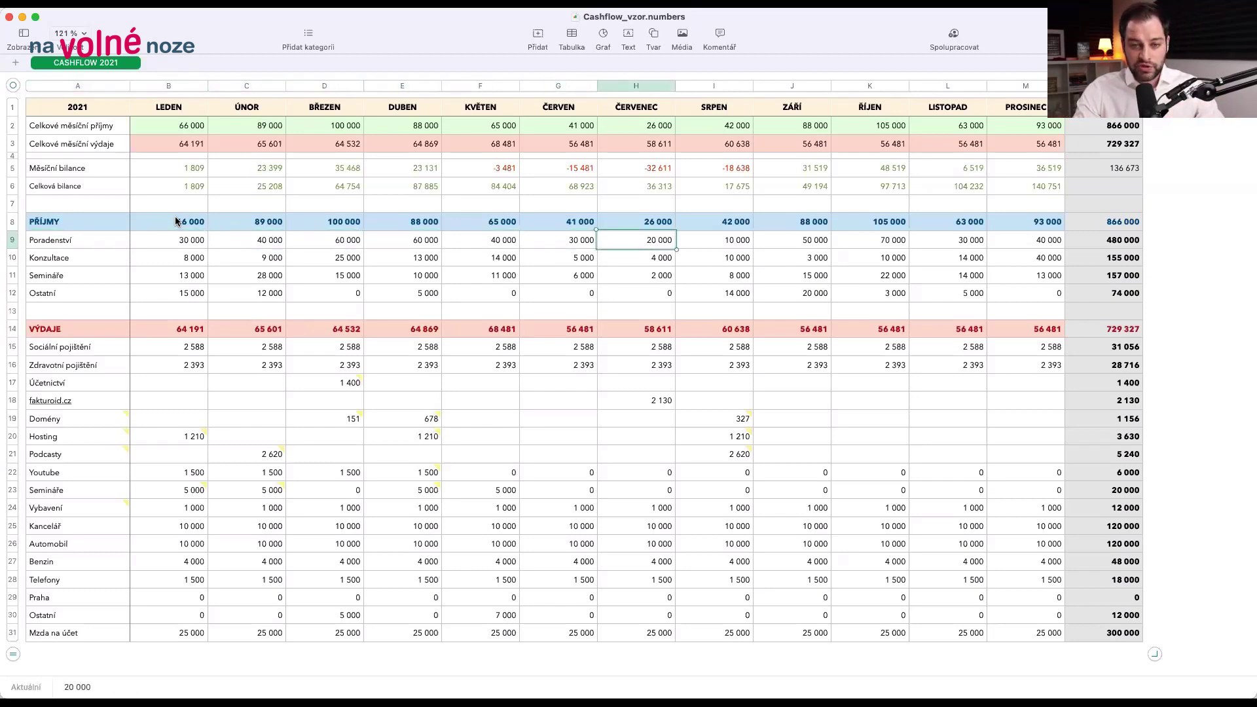
{"action": "key", "text": "Left"}
{"action": "key", "text": "Left"}
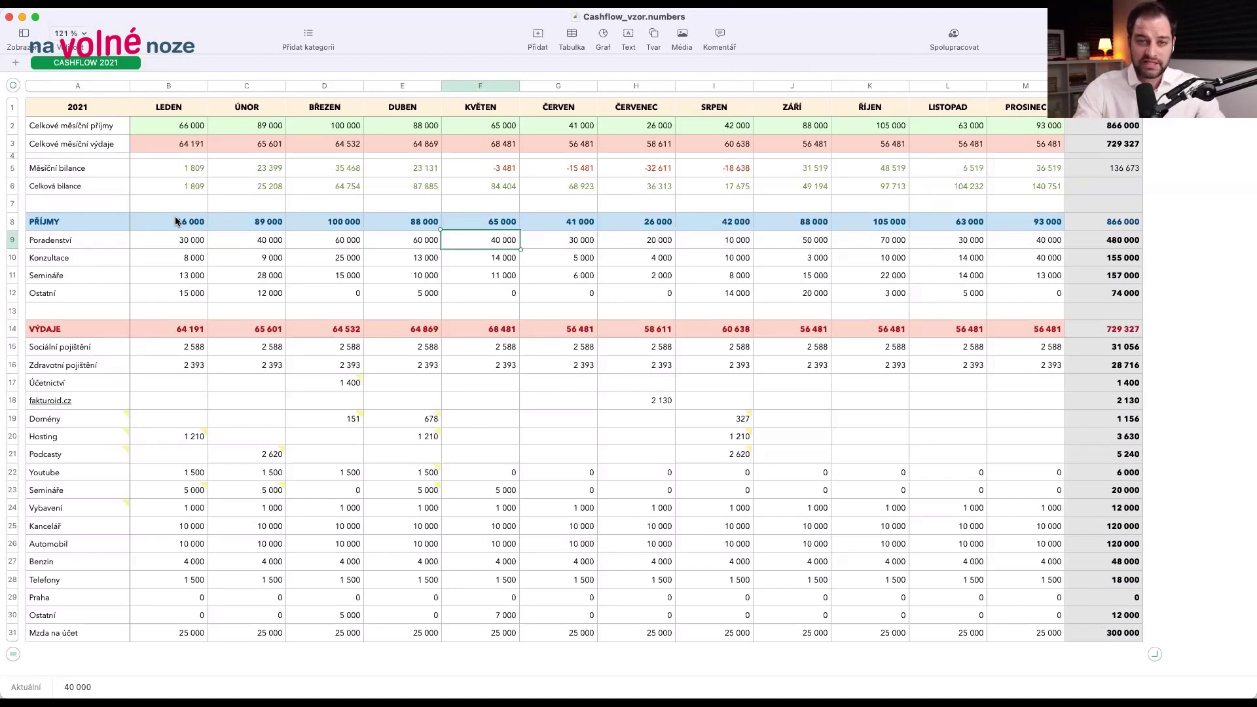
{"action": "key", "text": "Right"}
{"action": "key", "text": "Right"}
{"action": "key", "text": "Left"}
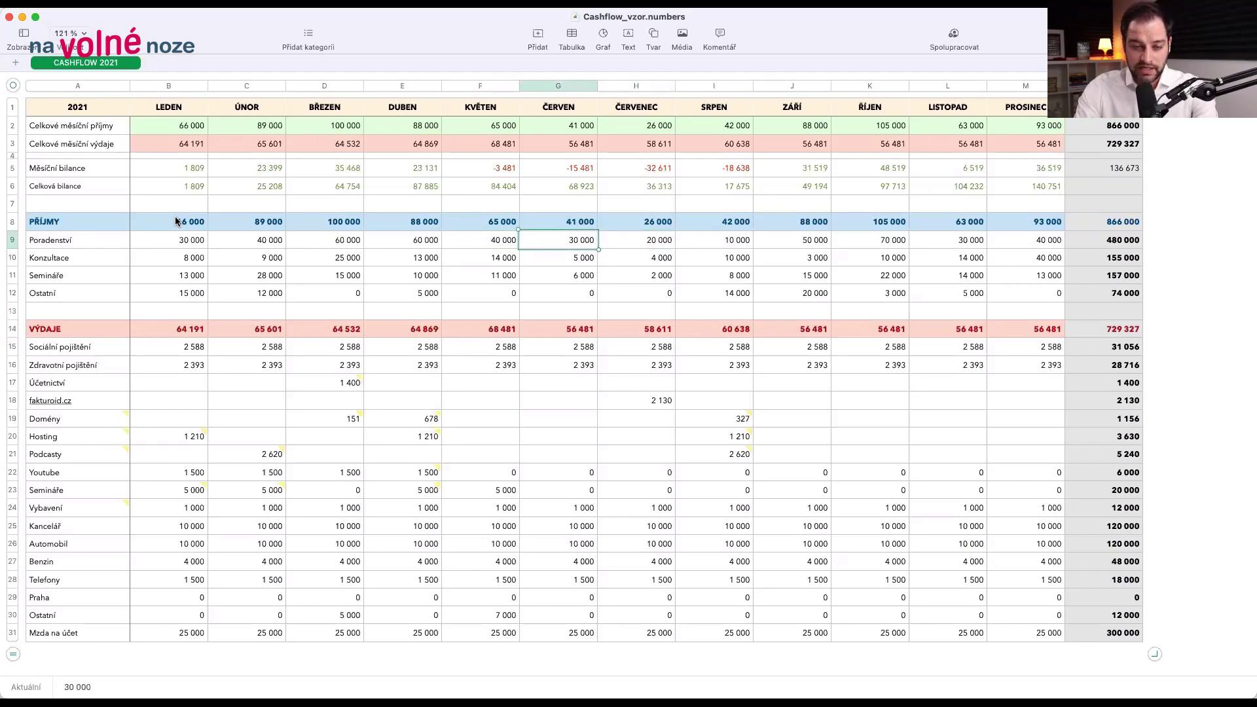
- Select the ČERVEN income figures from Poradenství to Ostatní to review them together
{"action": "key", "text": "shift+Down"}
{"action": "key", "text": "shift+Down"}
{"action": "key", "text": "shift+Down"}
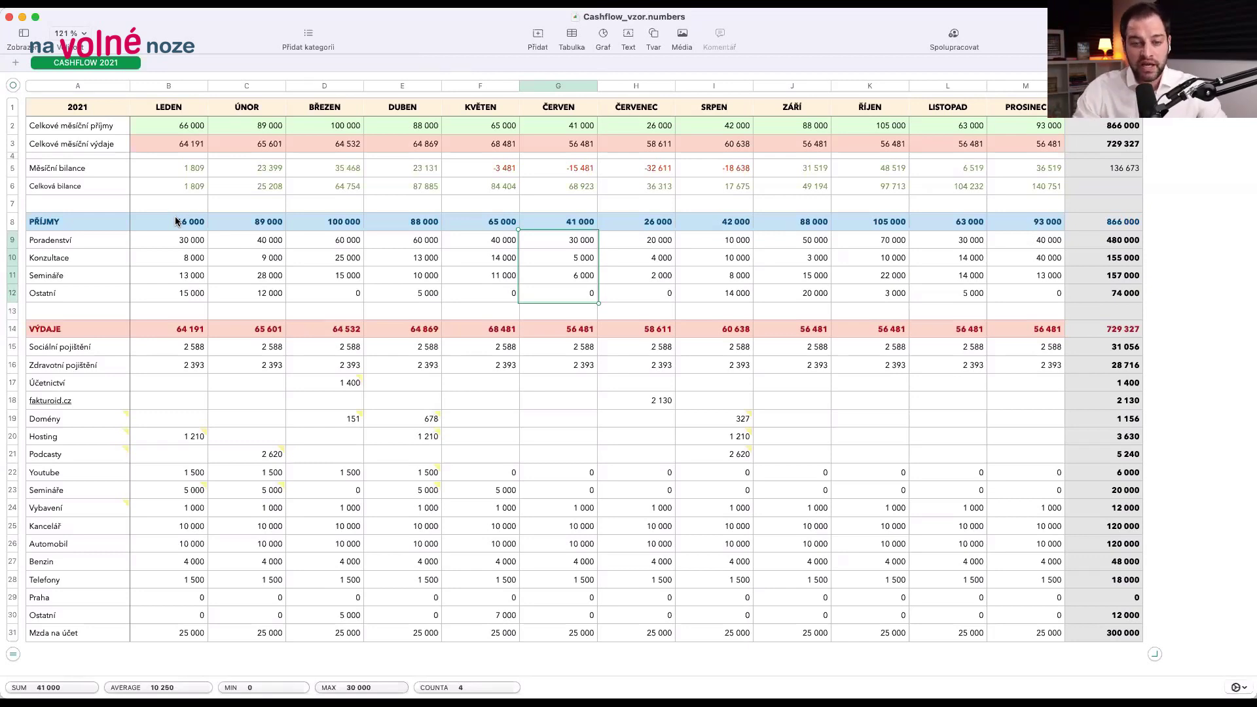
- Examine the ČERVEN expenses for Sociální pojištění and Zdravotní pojištění below the income section
{"action": "key", "text": "Down"}
{"action": "key", "text": "Down"}
{"action": "key", "text": "Down"}
{"action": "key", "text": "Down"}
{"action": "key", "text": "Down"}
{"action": "key", "text": "Down"}
{"action": "key", "text": "Down"}
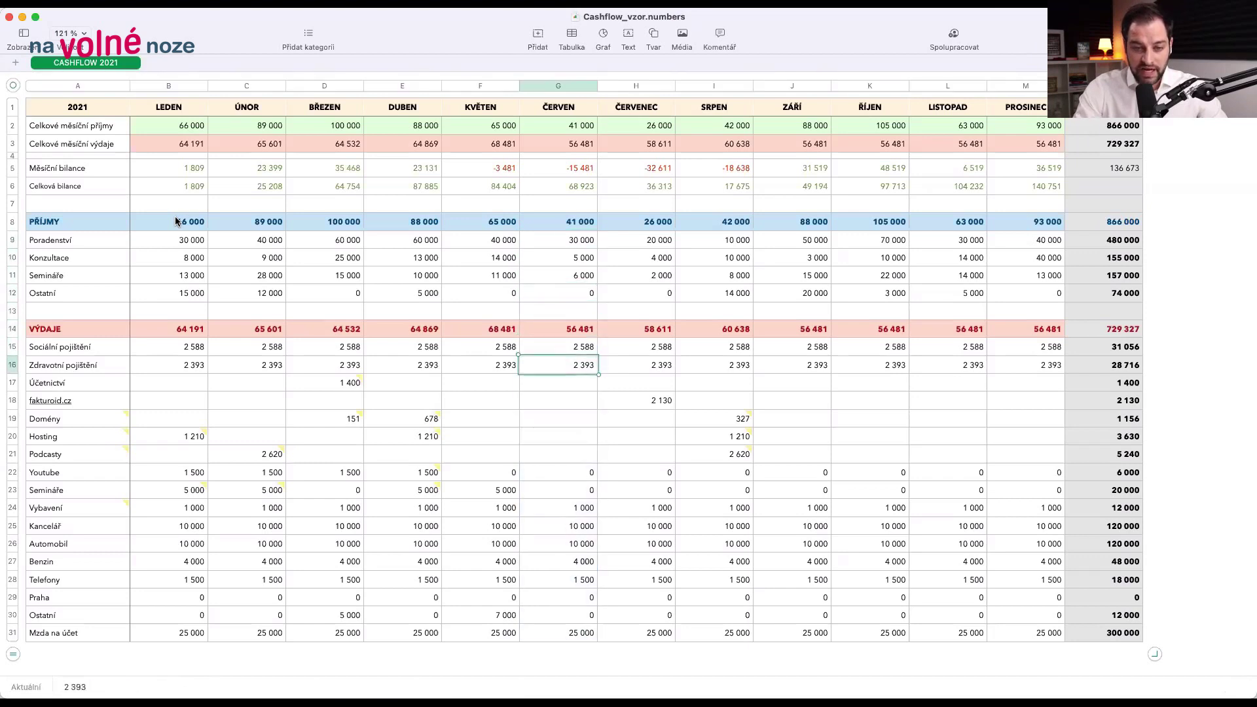
{"action": "key", "text": "Up"}
{"action": "key", "text": "Up"}
{"action": "key", "text": "Up"}
{"action": "key", "text": "Up"}
{"action": "key", "text": "Up"}
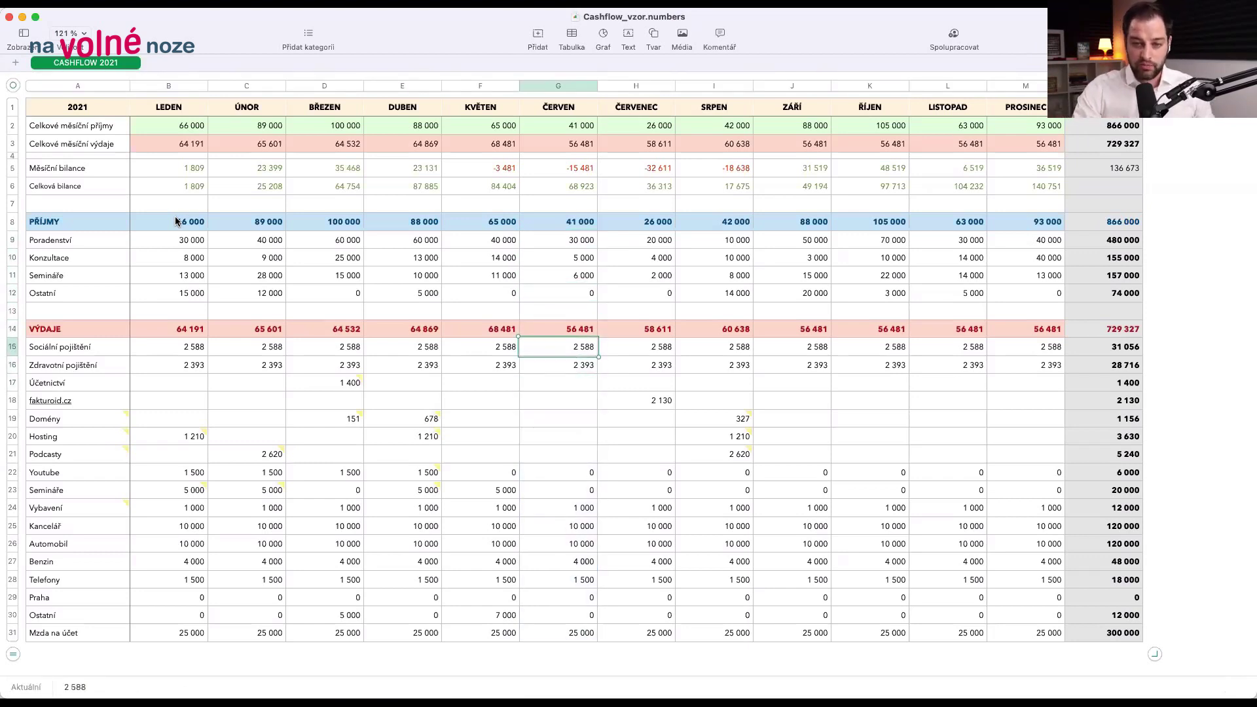
- Review the Poradenství income for the second half of the year and select its cells from SRPEN to PROSINEC
{"action": "key", "text": "Right"}
{"action": "key", "text": "Right"}
{"action": "key", "text": "Up"}
{"action": "key", "text": "Up"}
{"action": "key", "text": "Right"}
{"action": "key", "text": "Right"}
{"action": "key", "text": "Right"}
{"action": "key", "text": "Right"}
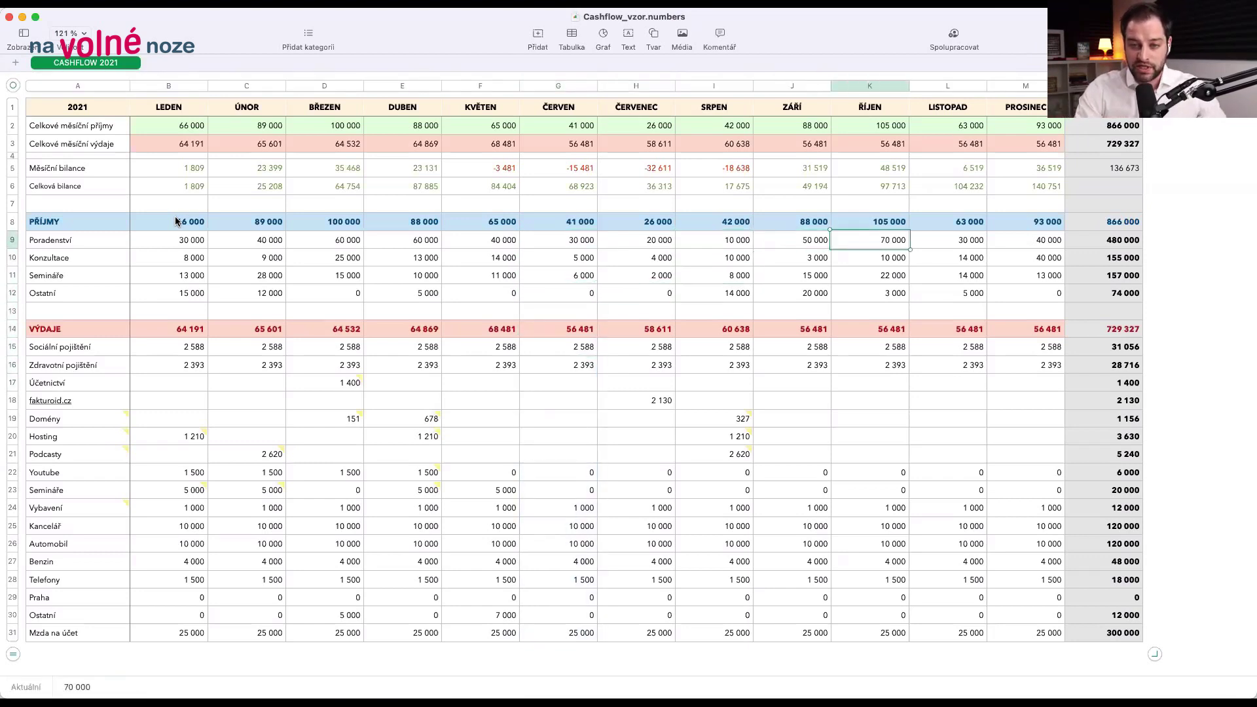
{"action": "key", "text": "Left"}
{"action": "key", "text": "Left"}
{"action": "key", "text": "Left"}
{"action": "key", "text": "Left"}
{"action": "key", "text": "shift+Right"}
{"action": "key", "text": "shift+Right"}
{"action": "key", "text": "shift+Right"}
{"action": "key", "text": "shift+Right"}
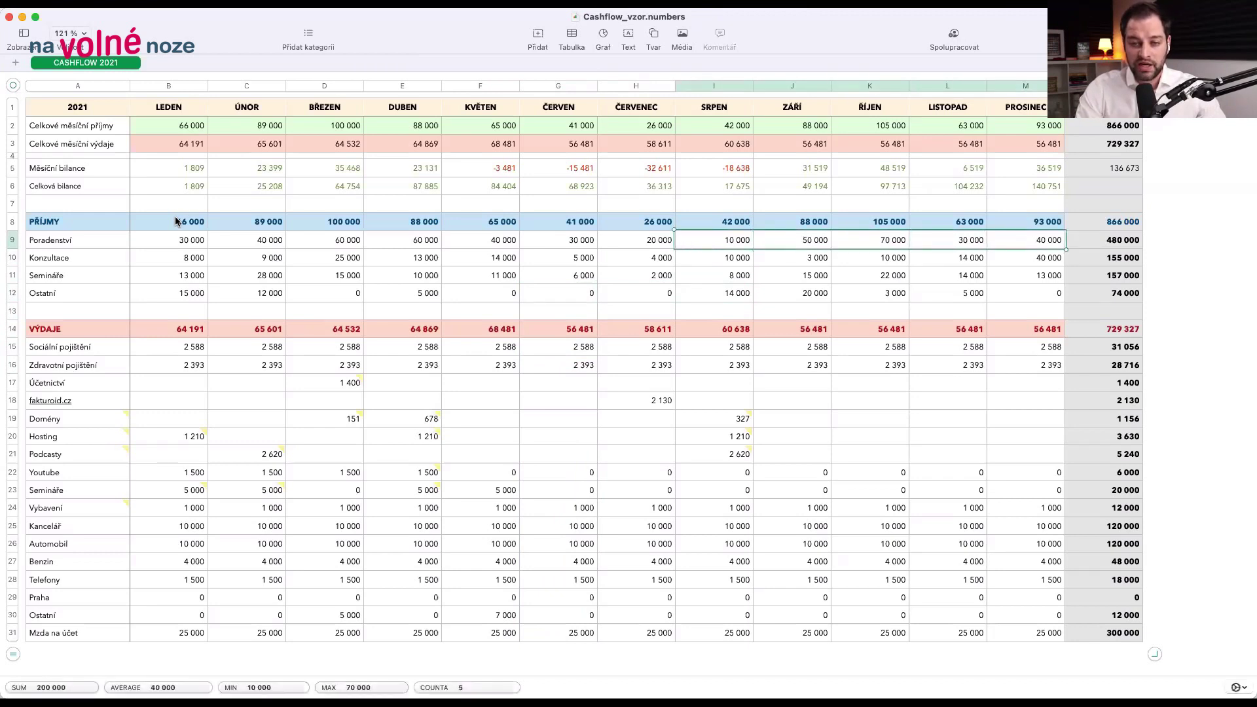
- Go to the LISTOPAD income for Semináře
{"action": "key", "text": "Down"}
{"action": "key", "text": "Down"}
{"action": "key", "text": "Right"}
{"action": "key", "text": "Right"}
{"action": "key", "text": "Right"}
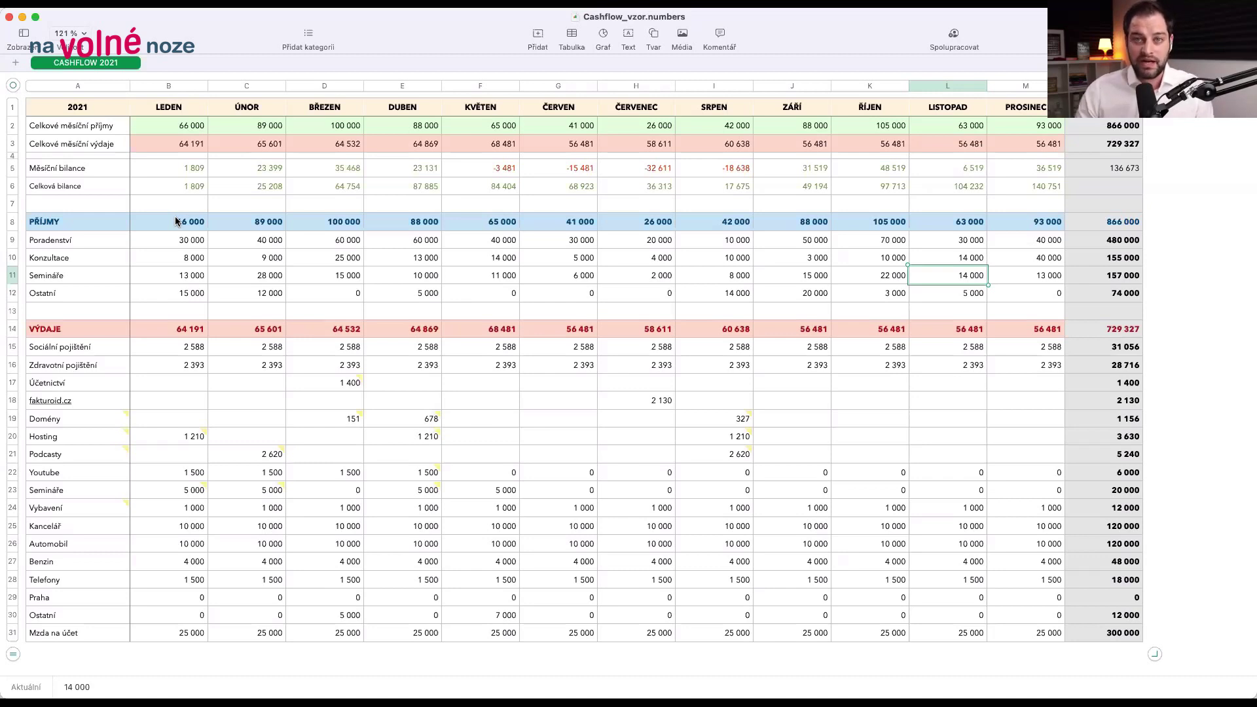
- Select the monthly Mzda na účet expenses starting from LEDEN to review them, and clear the selection
{"action": "left_click", "coordinate": [238, 388]}
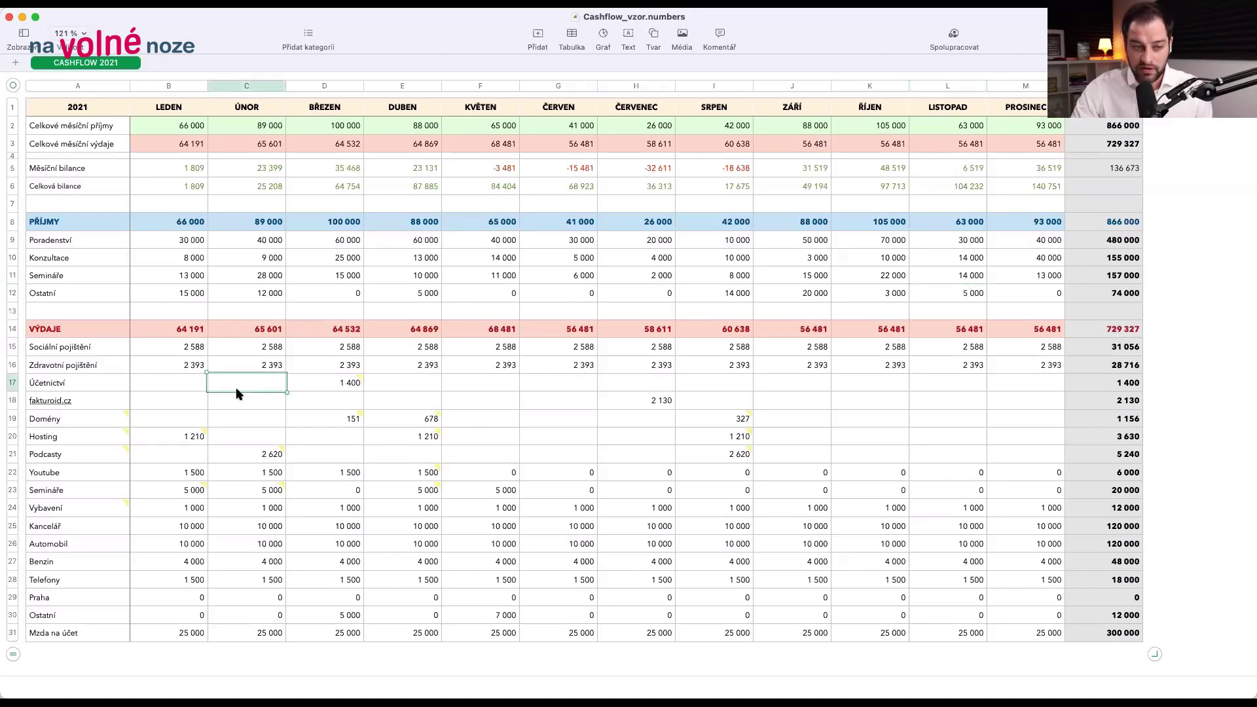
{"action": "scroll", "coordinate": [237, 393], "scroll_direction": "down", "scroll_amount": 1}
{"action": "scroll", "coordinate": [163, 588], "scroll_direction": "down", "scroll_amount": 2}
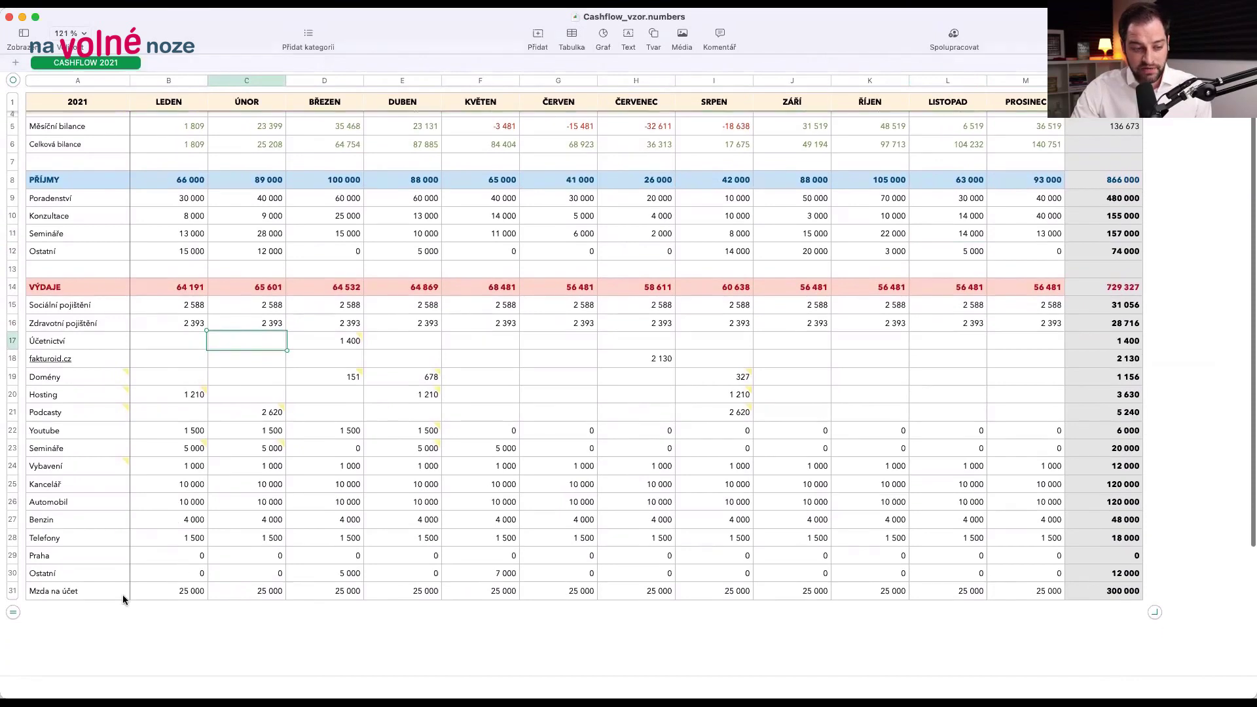
{"action": "left_click", "coordinate": [139, 594]}
{"action": "key", "text": "shift+Right"}
{"action": "key", "text": "shift+Right"}
{"action": "key", "text": "shift+Right"}
{"action": "key", "text": "shift+Right"}
{"action": "key", "text": "shift+Right"}
{"action": "key", "text": "shift+Right"}
{"action": "key", "text": "shift+Right"}
{"action": "key", "text": "shift+Right"}
{"action": "key", "text": "shift+Right"}
{"action": "key", "text": "shift+Right"}
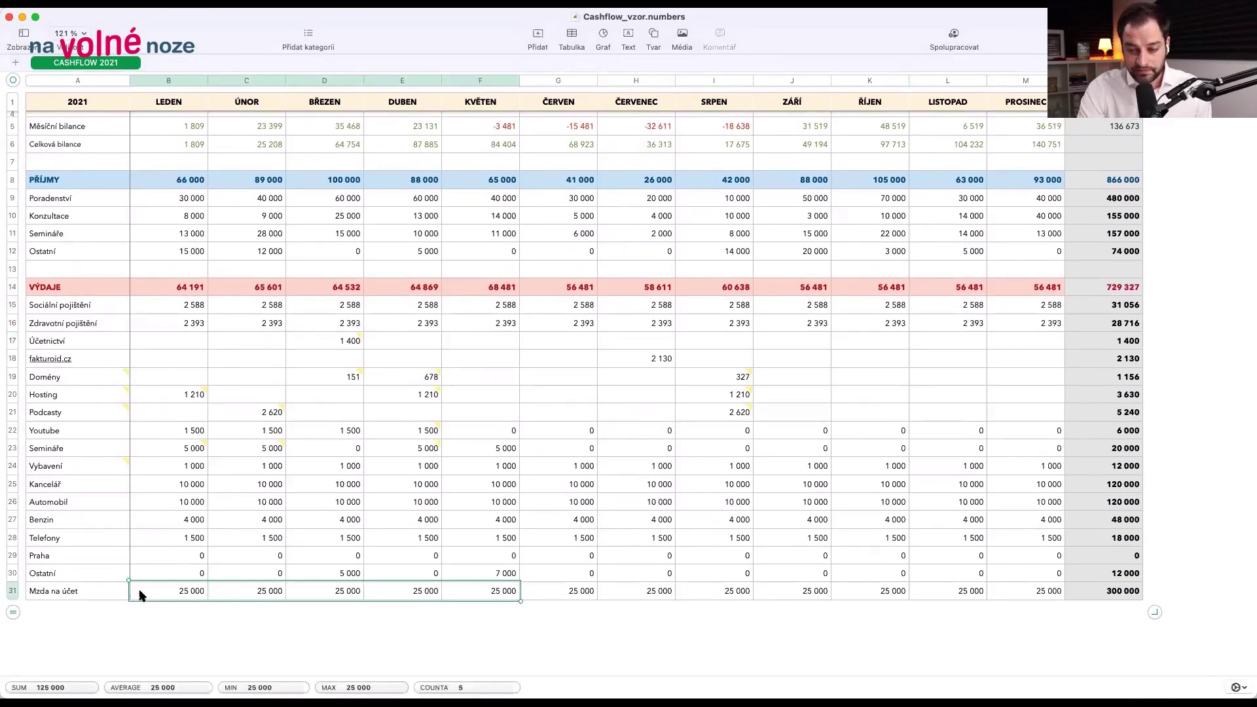
{"action": "left_click", "coordinate": [210, 632]}
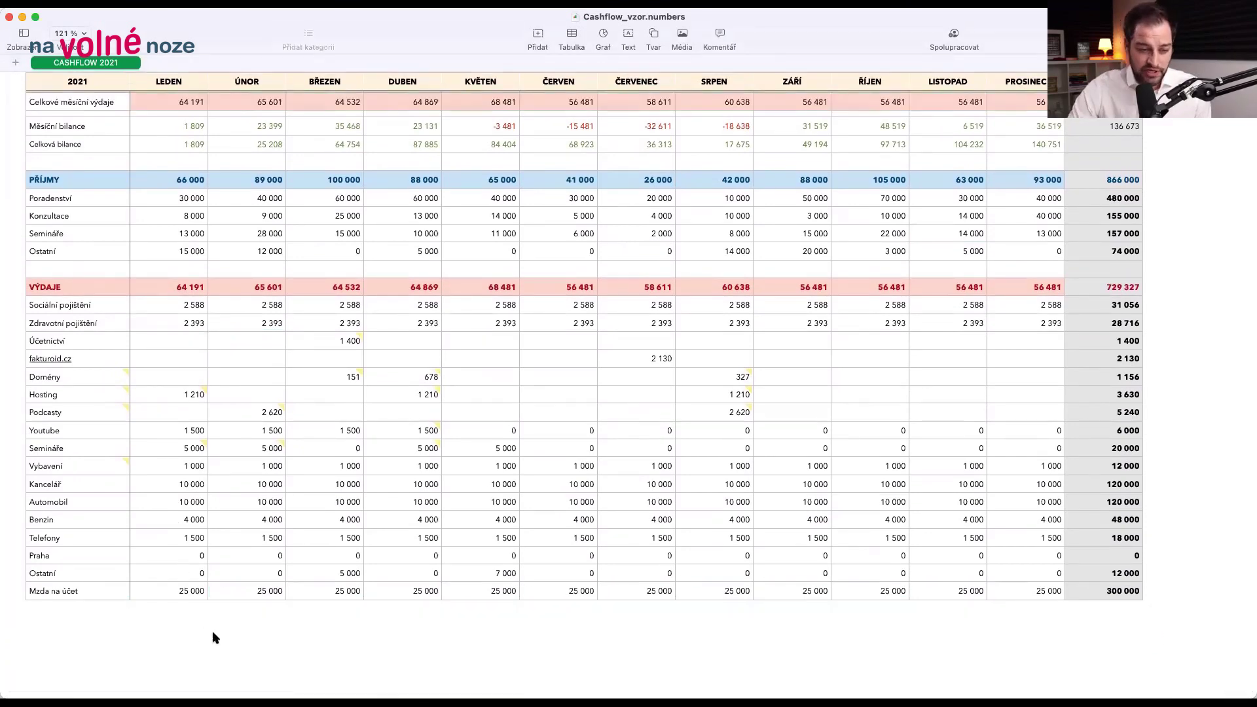
- Go through Měsíční bilance from LEDEN to DUBEN and inspect the formula behind the DUBEN balance
{"action": "scroll", "coordinate": [358, 417], "scroll_direction": "up", "scroll_amount": 2}
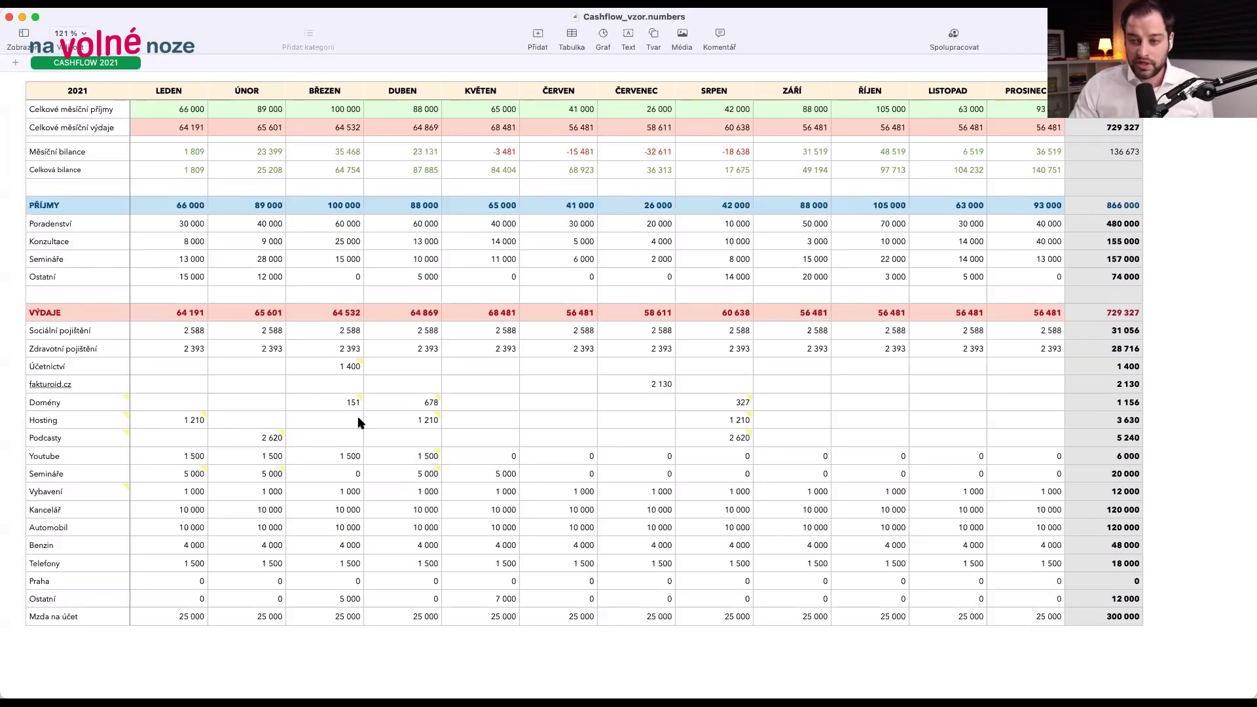
{"action": "scroll", "coordinate": [694, 371], "scroll_direction": "right", "scroll_amount": 2}
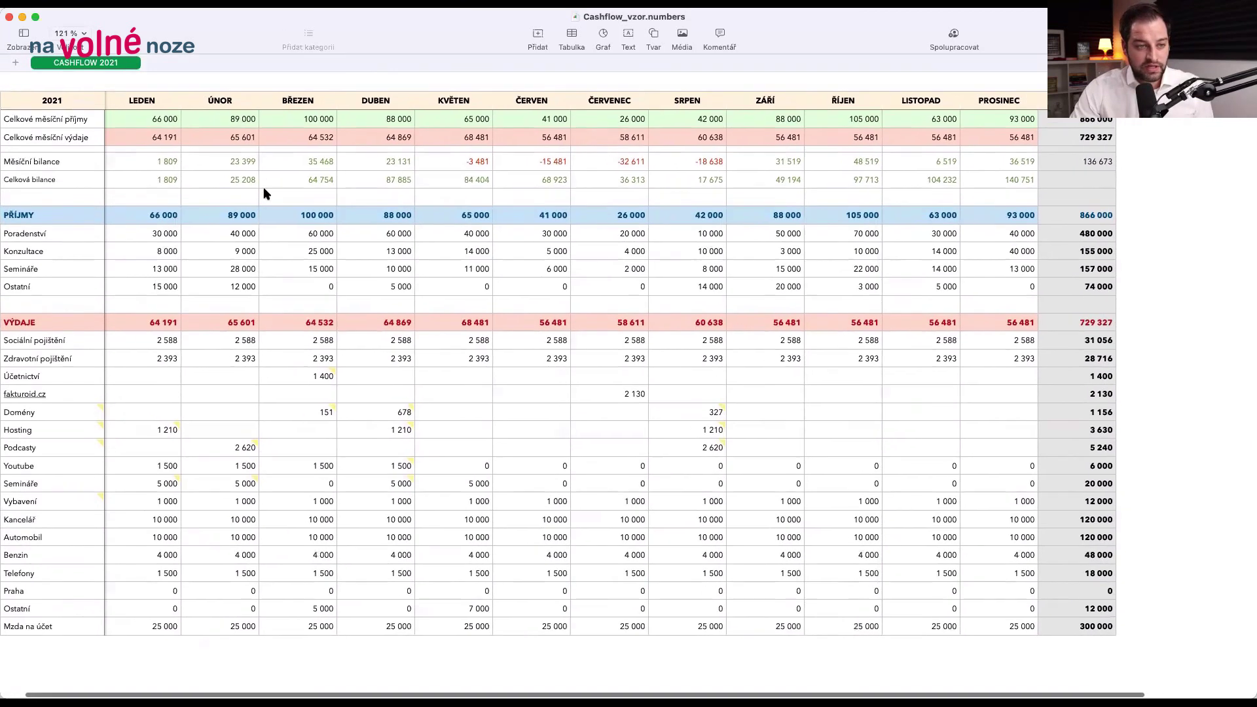
{"action": "left_click", "coordinate": [150, 157]}
{"action": "key", "text": "Right"}
{"action": "key", "text": "Right"}
{"action": "key", "text": "Right"}
{"action": "key", "text": "Right"}
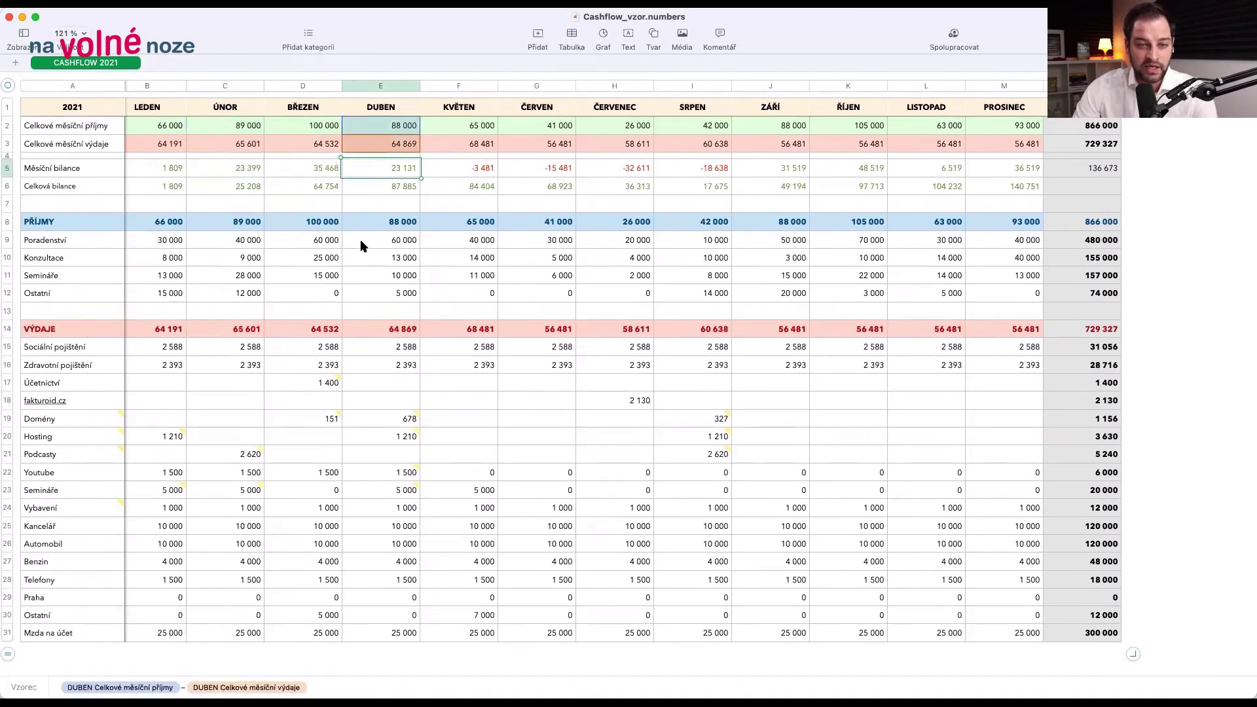
- Select the Měsíční bilance cells from KVĚTEN to SRPEN to examine the monthly balances over that period
{"action": "key", "text": "shift+Right"}
{"action": "key", "text": "shift+Right"}
{"action": "key", "text": "shift+Right"}
{"action": "key", "text": "shift+Right"}
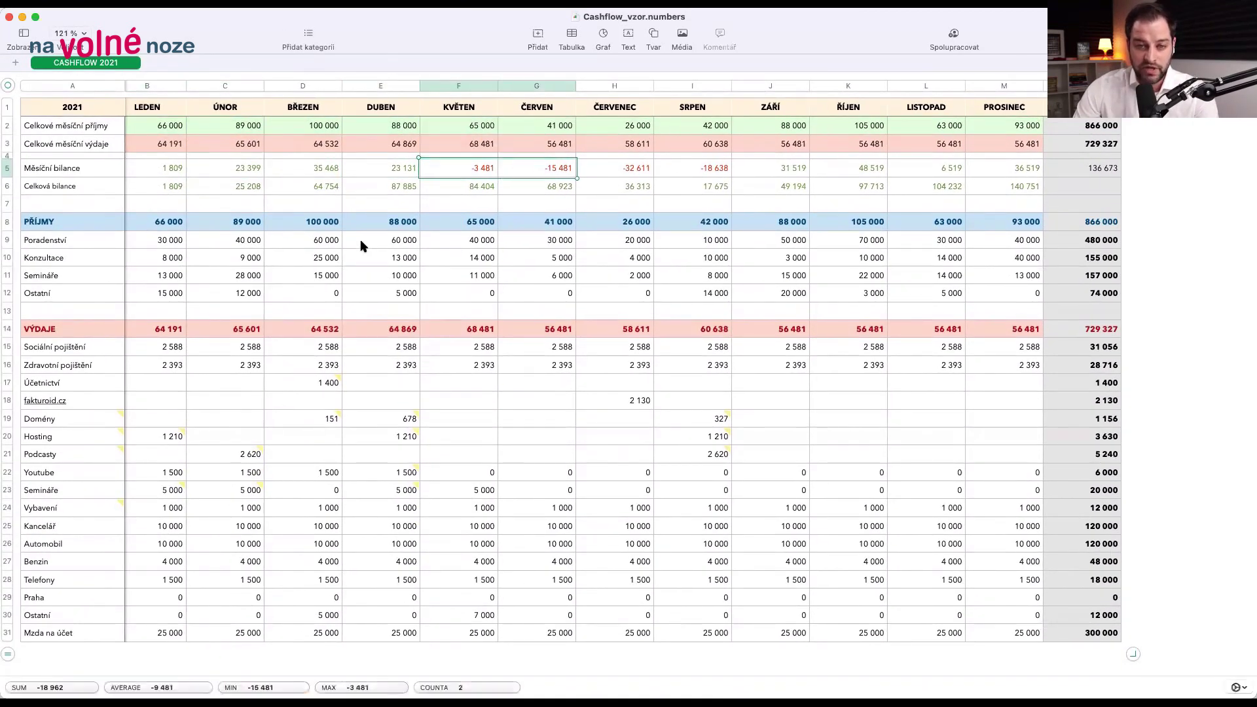
{"action": "key", "text": "shift+Left"}
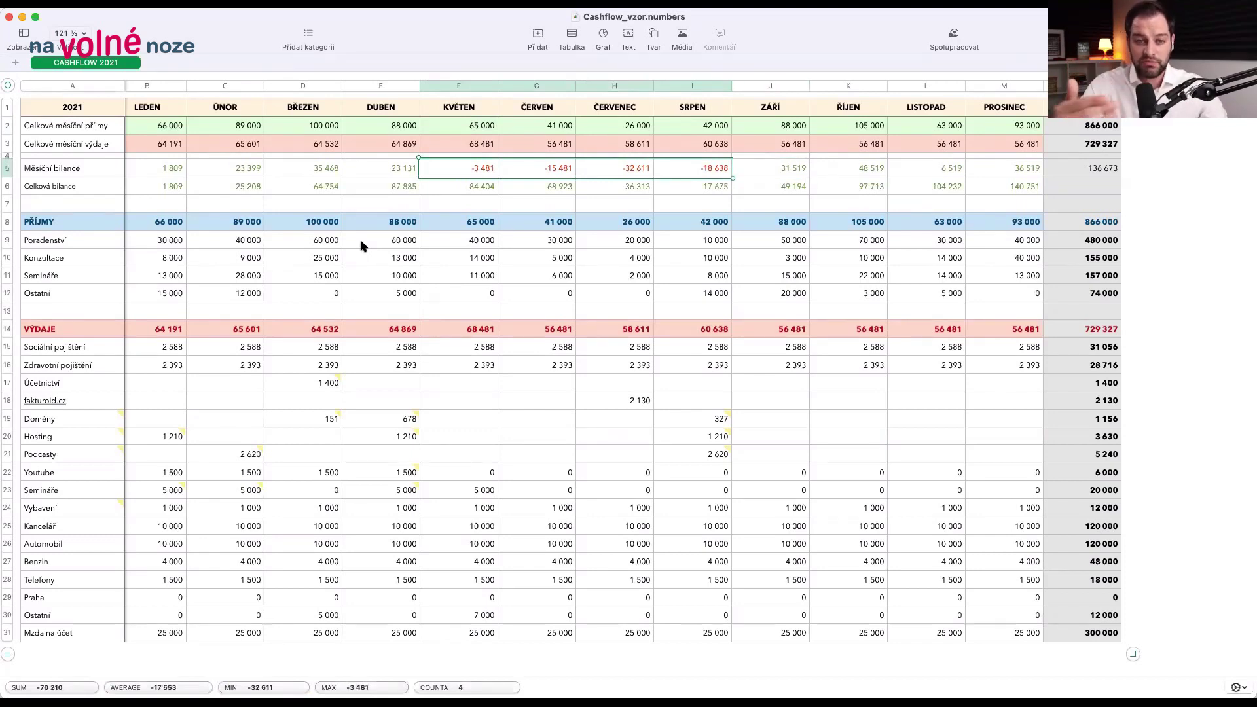
- Inspect the Celková bilance formulas month by month from KVĚTEN back to LEDEN
{"action": "key", "text": "Down"}
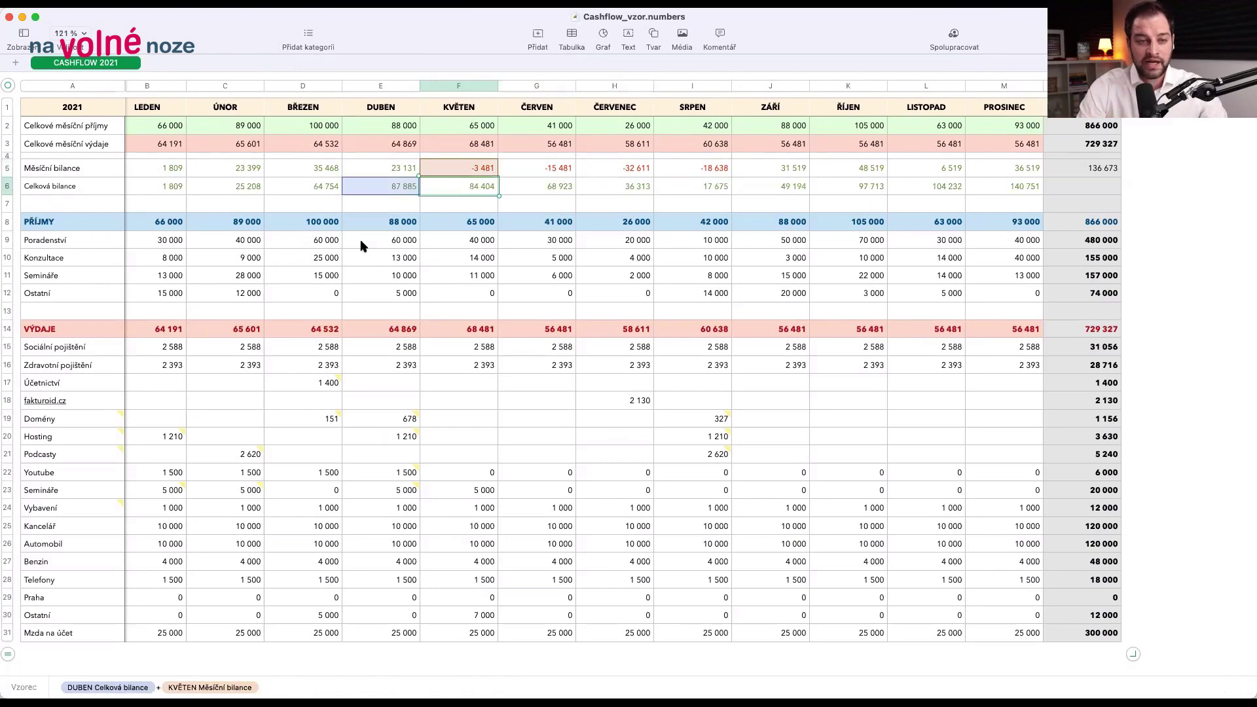
{"action": "key", "text": "Left"}
{"action": "key", "text": "Left"}
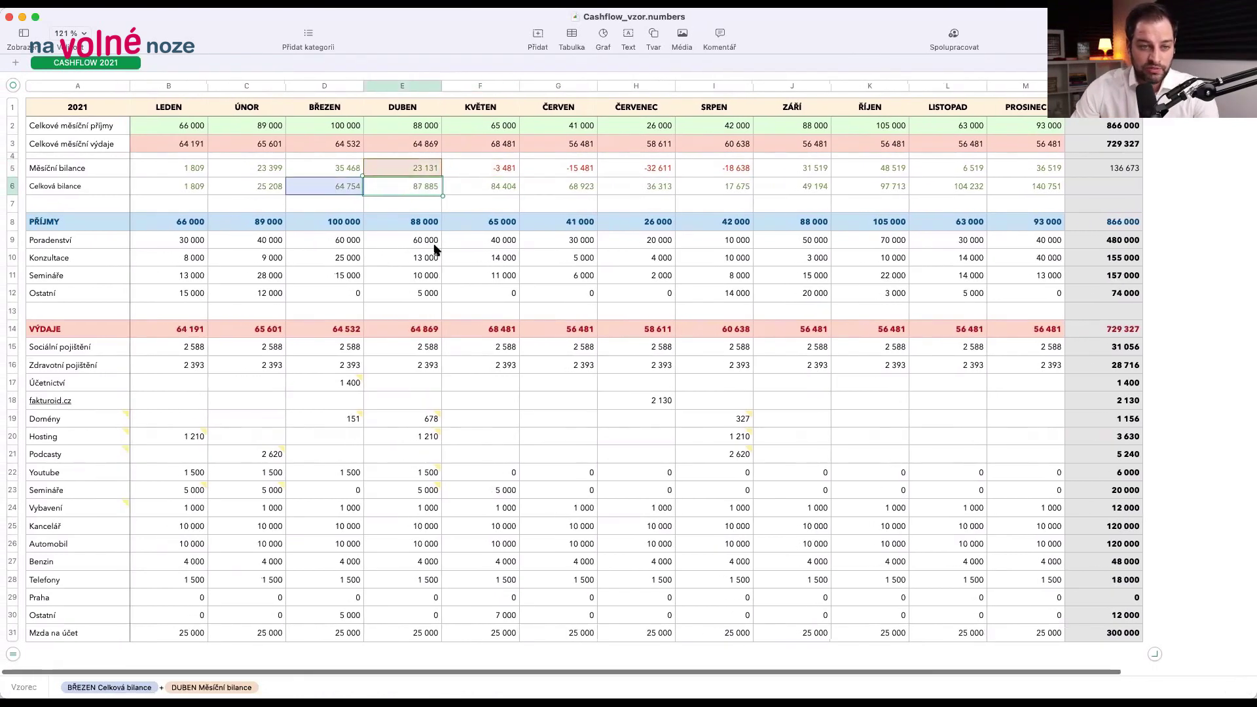
{"action": "key", "text": "Left"}
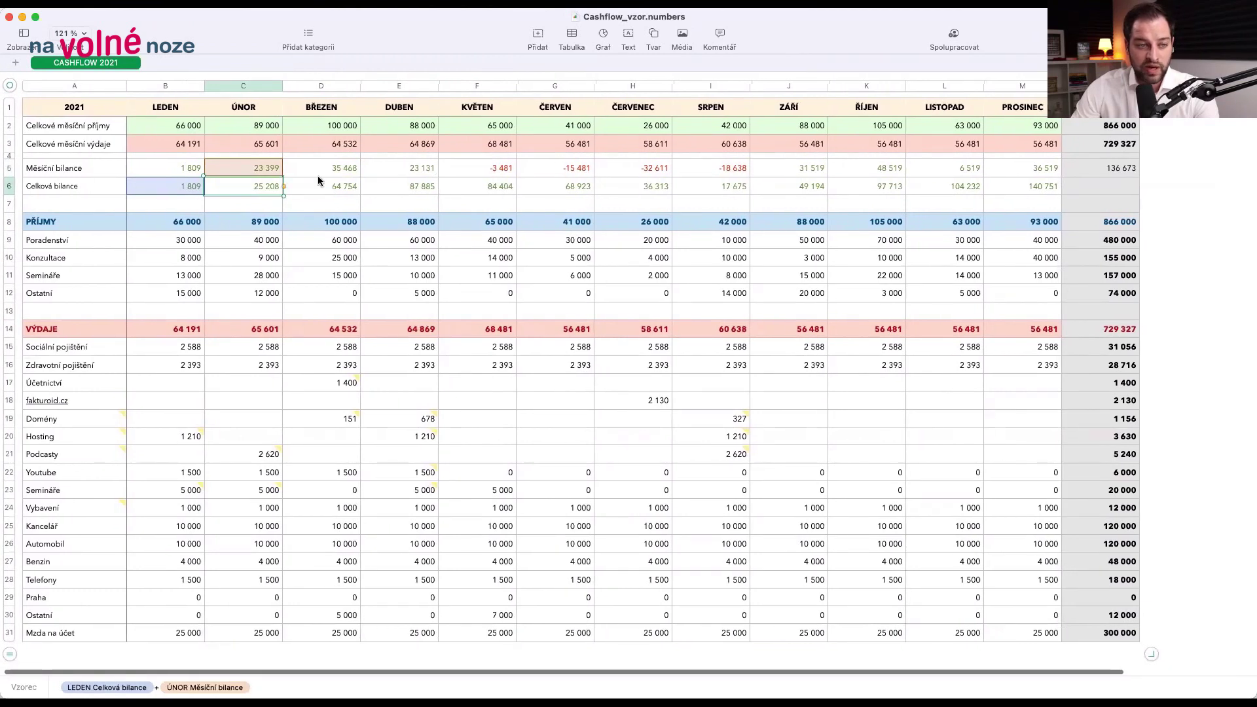
{"action": "key", "text": "Left"}
- Follow Celková bilance forward from LEDEN through ČERVENEC and the following months to see how the balance develops
{"action": "key", "text": "Right"}
{"action": "key", "text": "Right"}
{"action": "key", "text": "Right"}
{"action": "key", "text": "Right"}
{"action": "key", "text": "Right"}
{"action": "key", "text": "Right"}
{"action": "key", "text": "Right"}
{"action": "key", "text": "Right"}
{"action": "key", "text": "Right"}
{"action": "key", "text": "Right"}
{"action": "key", "text": "Right"}
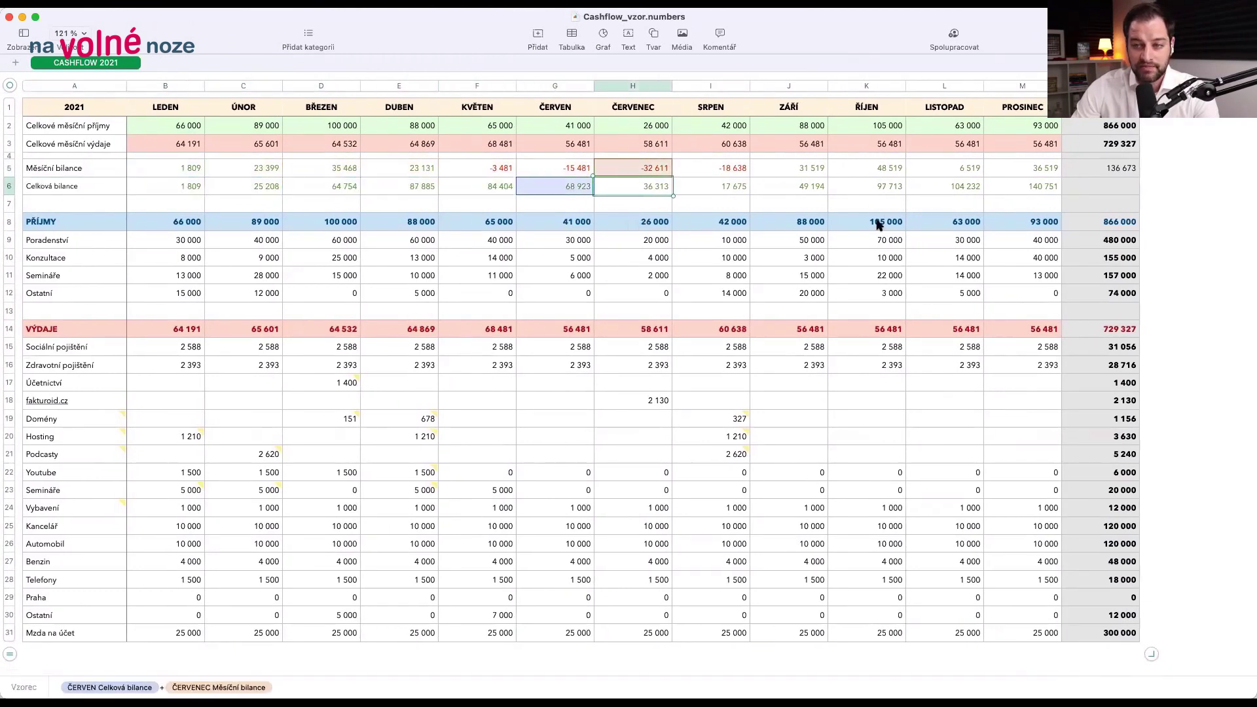